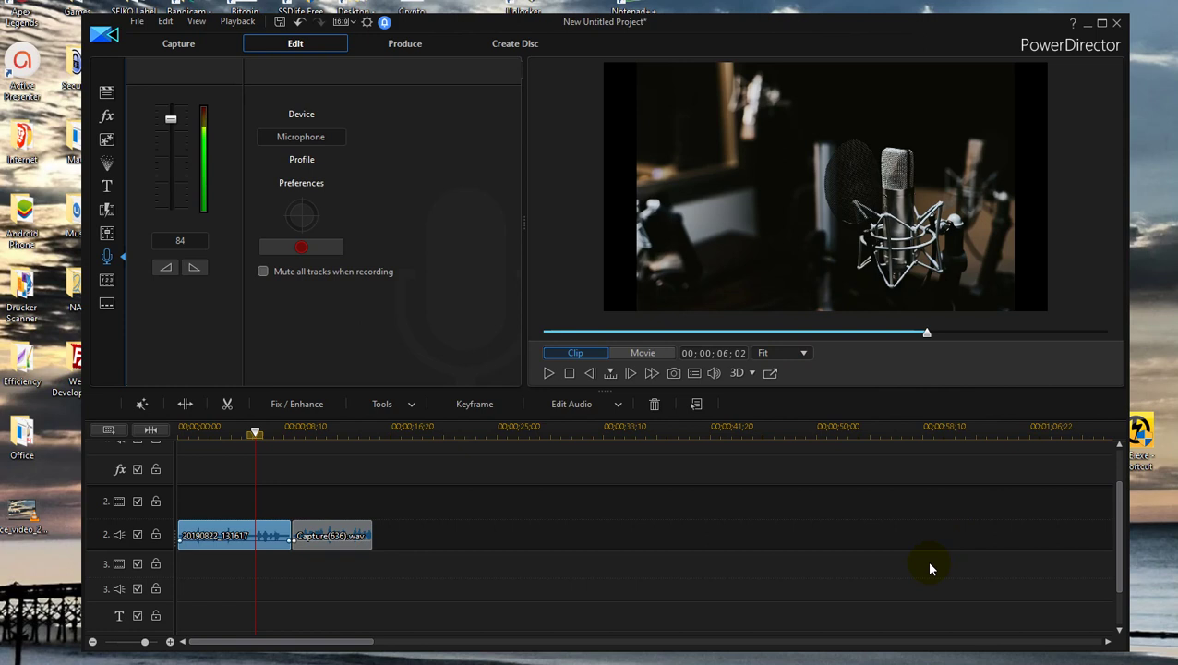
Compare the timing details of the 20190822_131617 and Capture(636).wav clips on the timeline
left_click(868, 573)
left_click(207, 532)
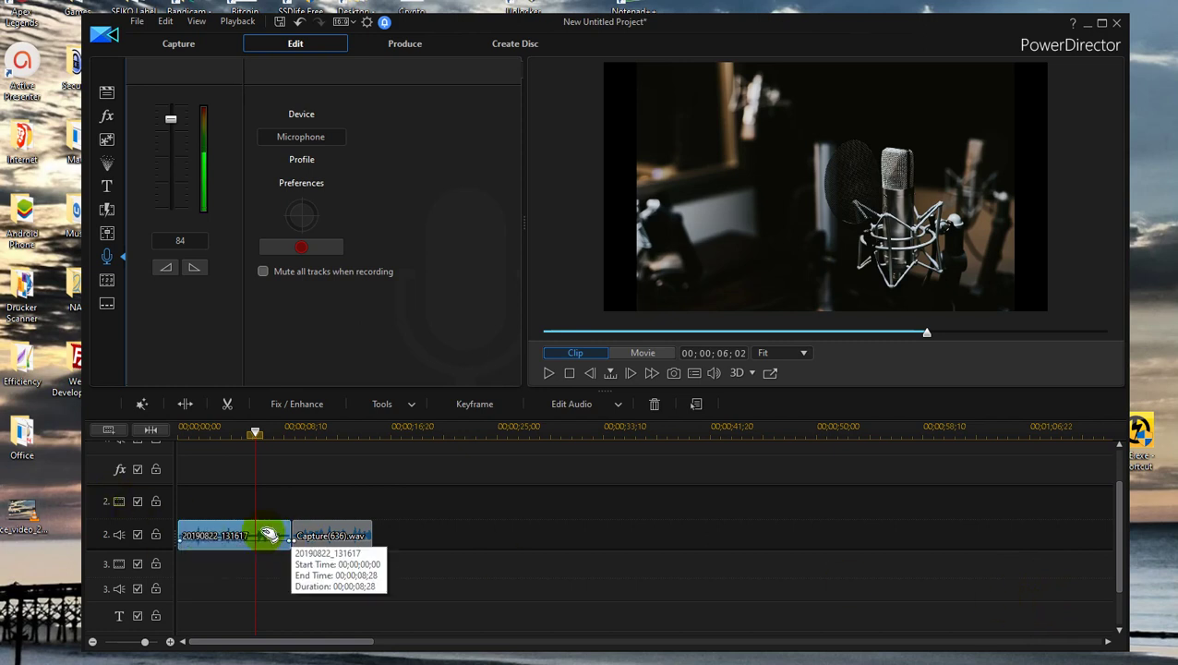
left_click(300, 538)
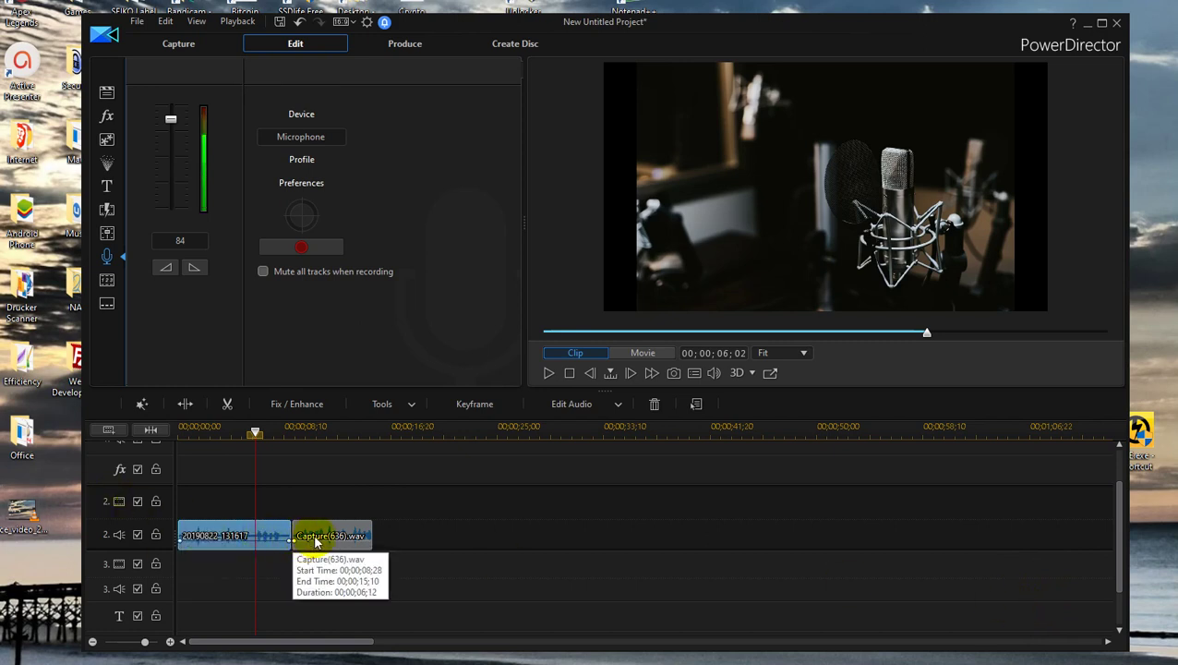
left_click(237, 536)
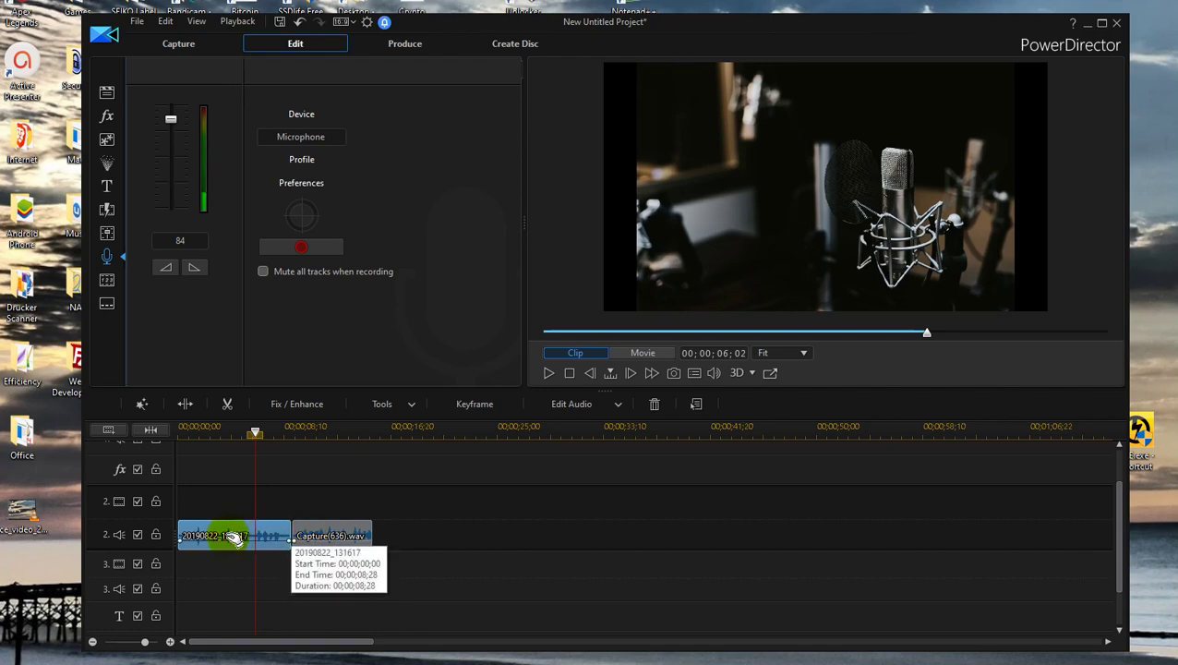
left_click(308, 540)
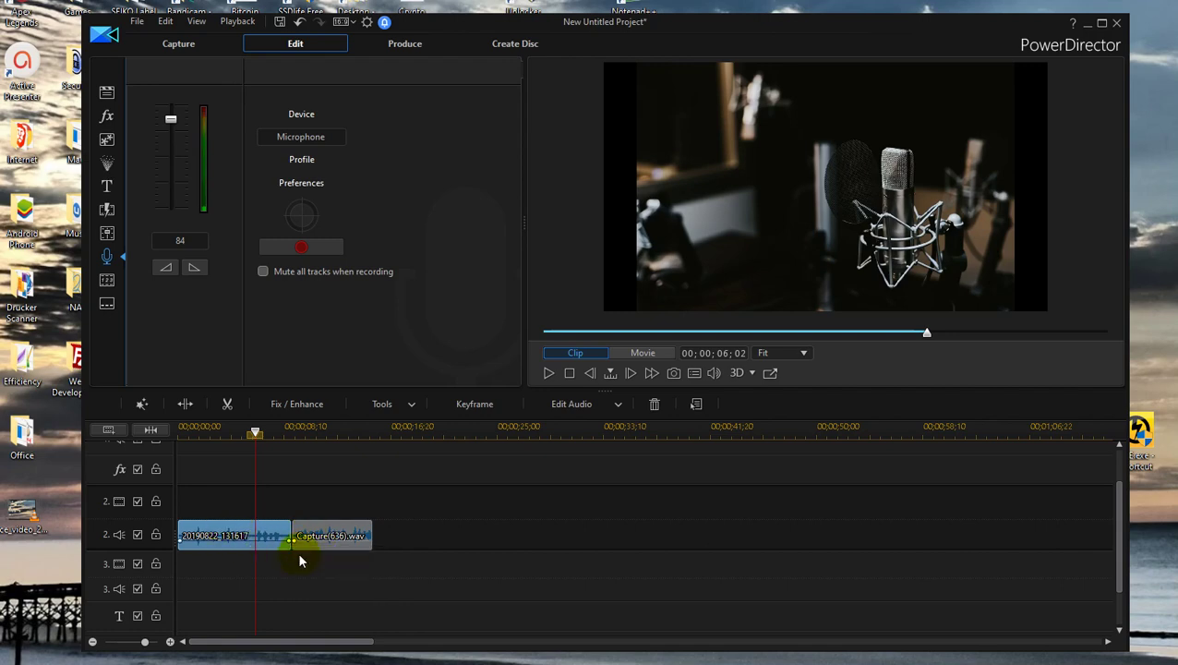
Play the timeline, then replay it from 00;00;05;20
left_click(547, 374)
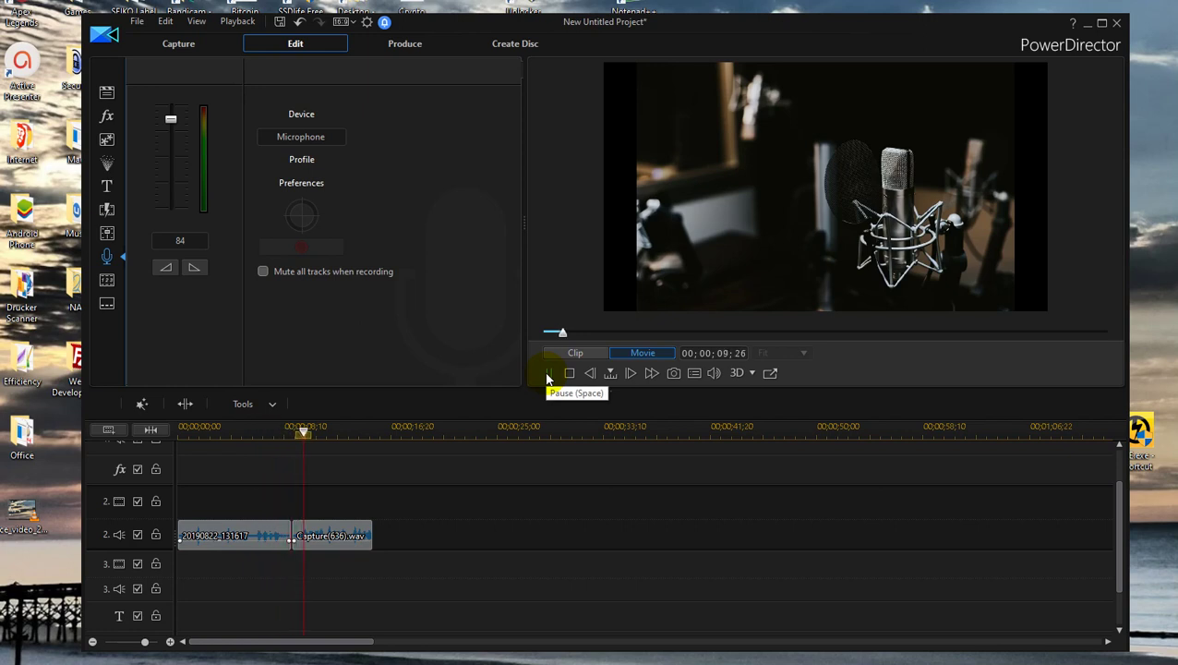
left_click(548, 375)
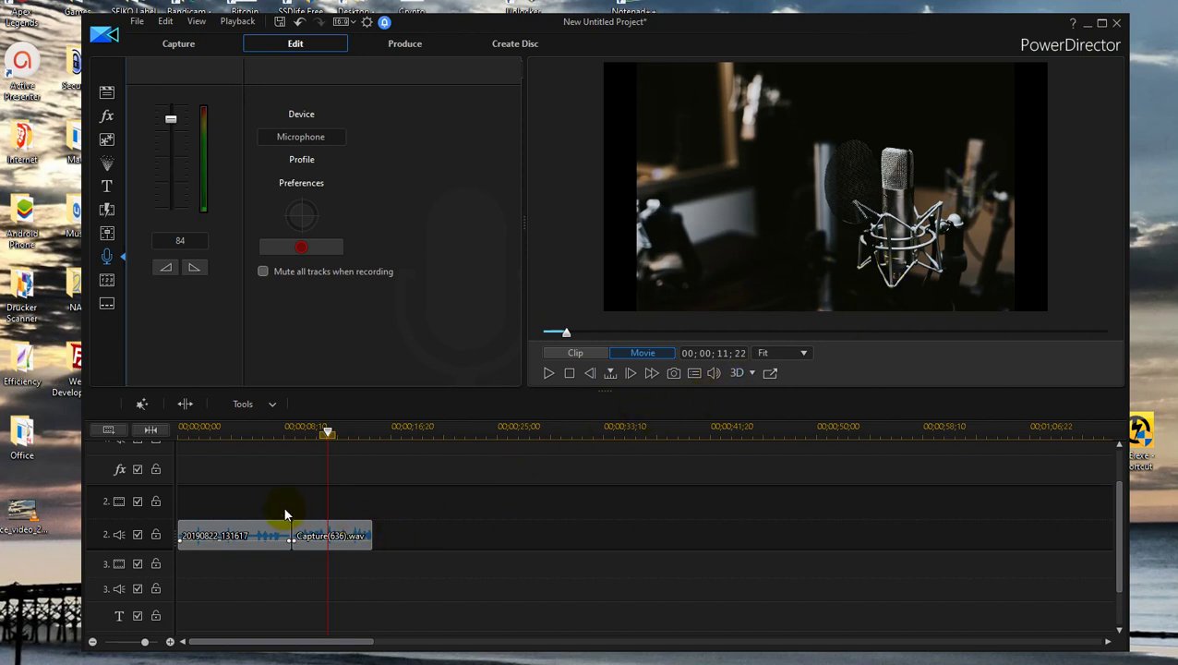
left_click(244, 431)
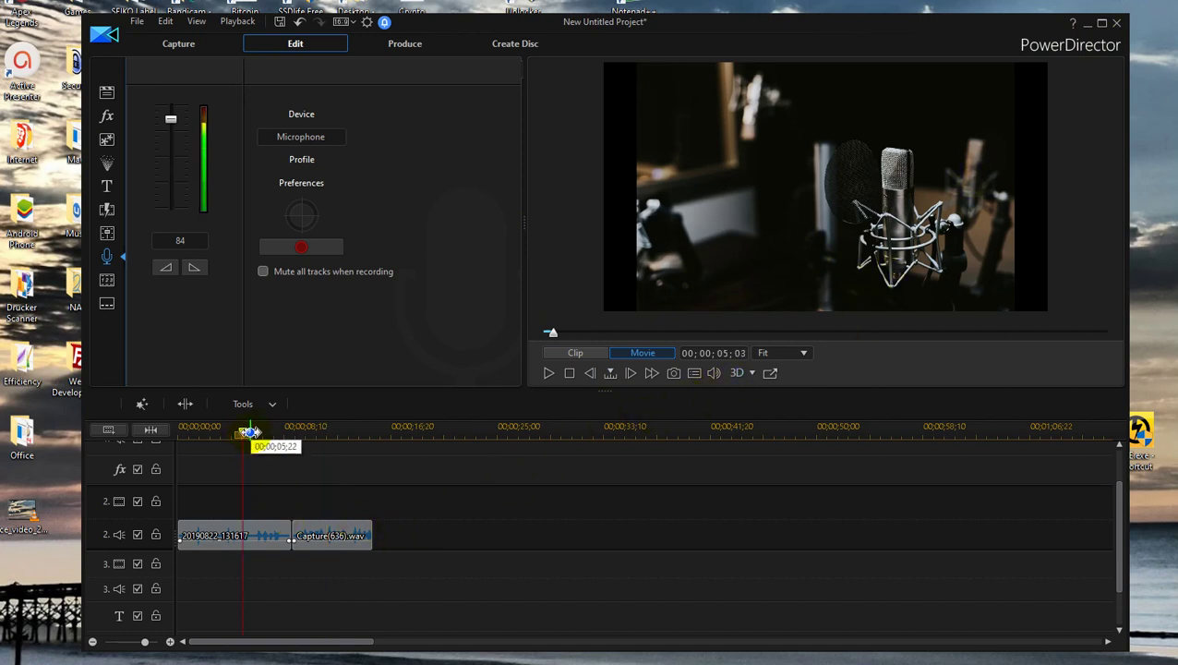
left_click_drag(249, 441, 259, 442)
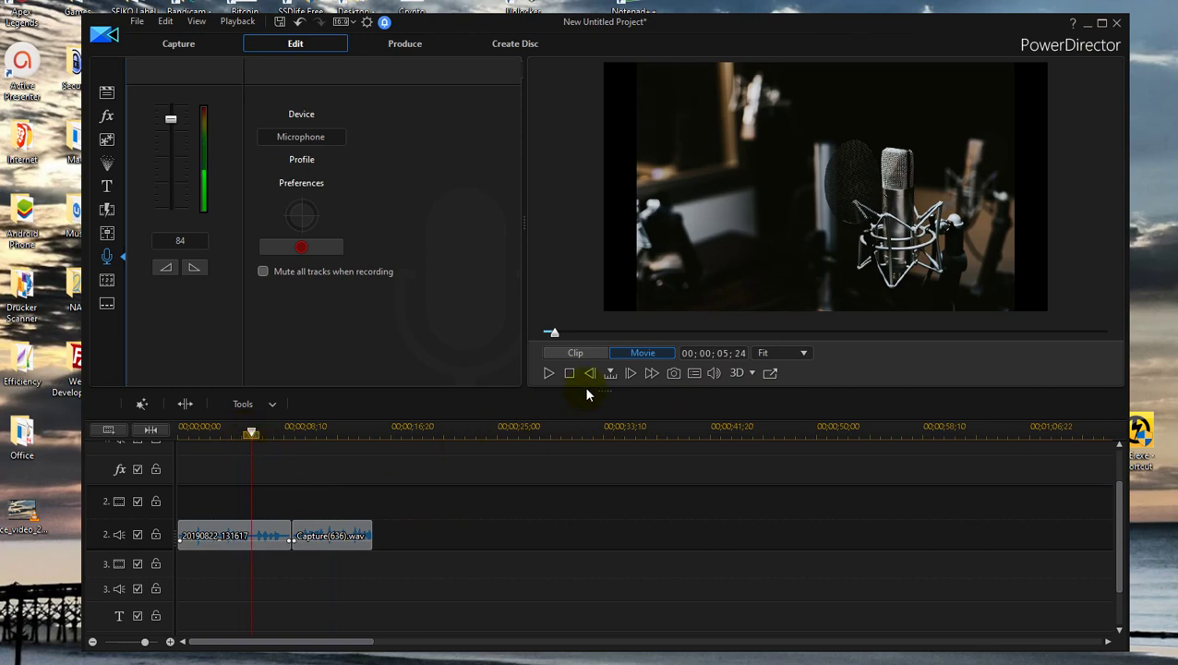
left_click(548, 373)
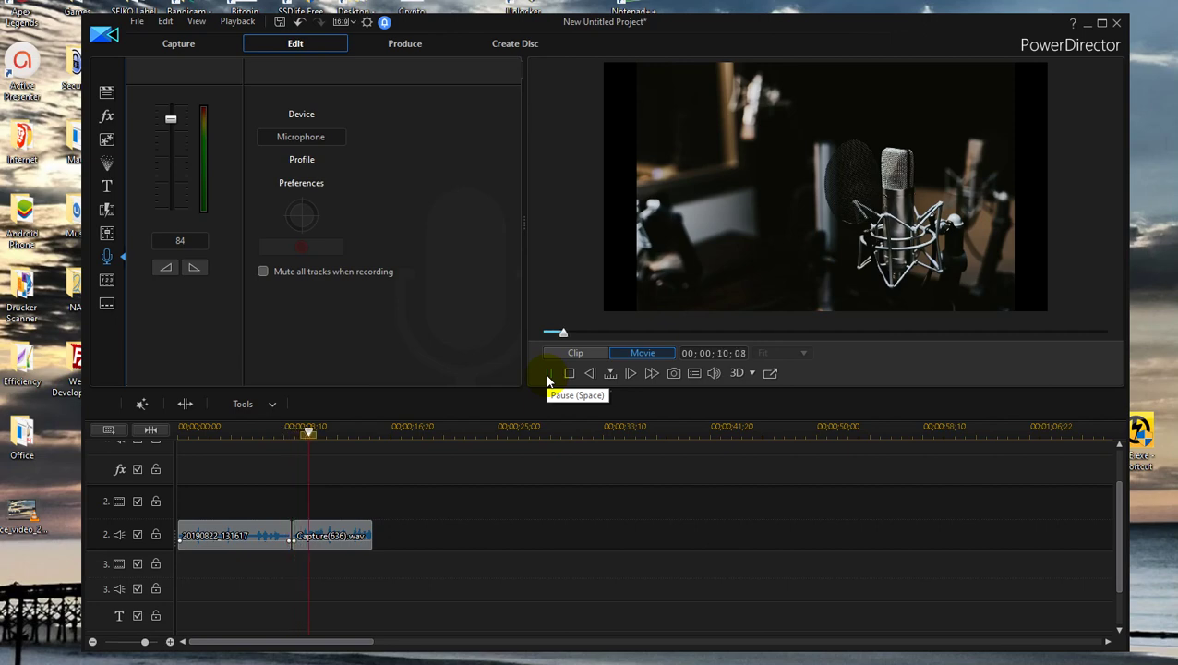
left_click(547, 375)
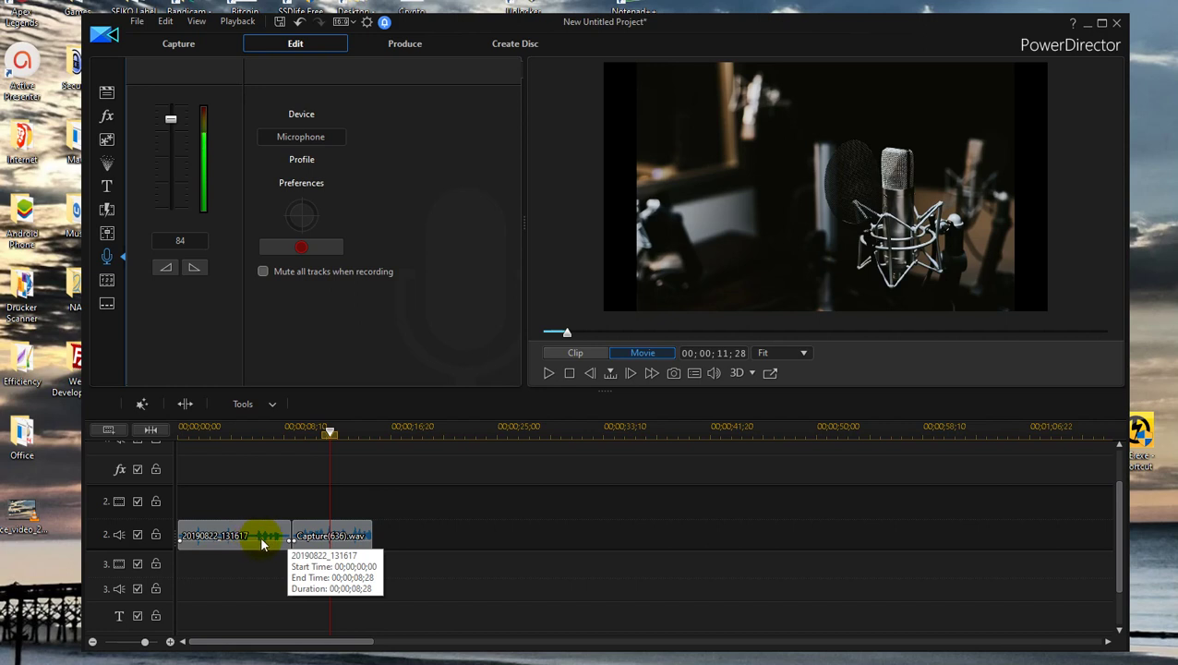
Select the 20190822_131617 and Capture(636).wav clips in turn, ending on Capture(636).wav
left_click(316, 536)
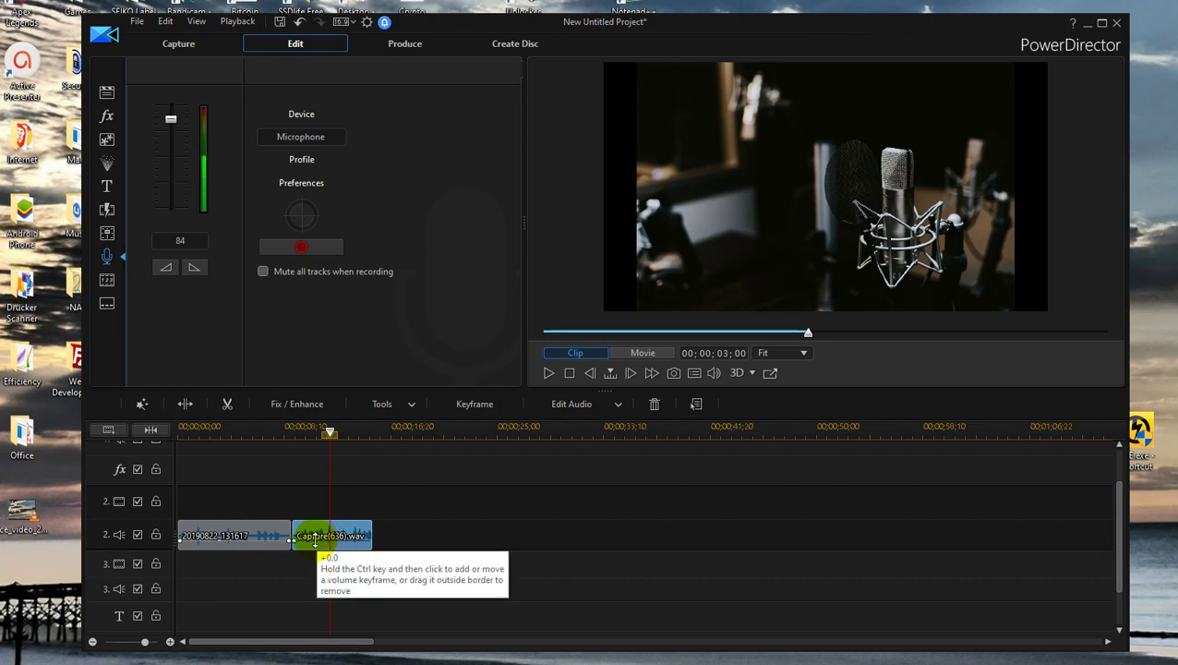
left_click(263, 538)
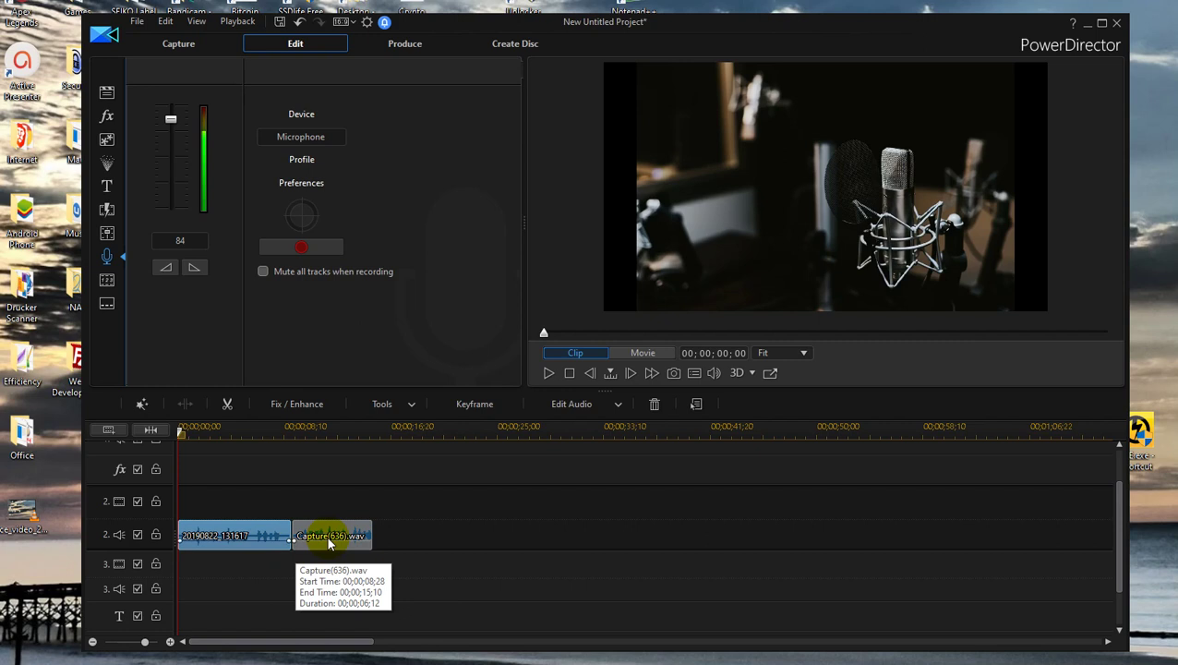
left_click(328, 543)
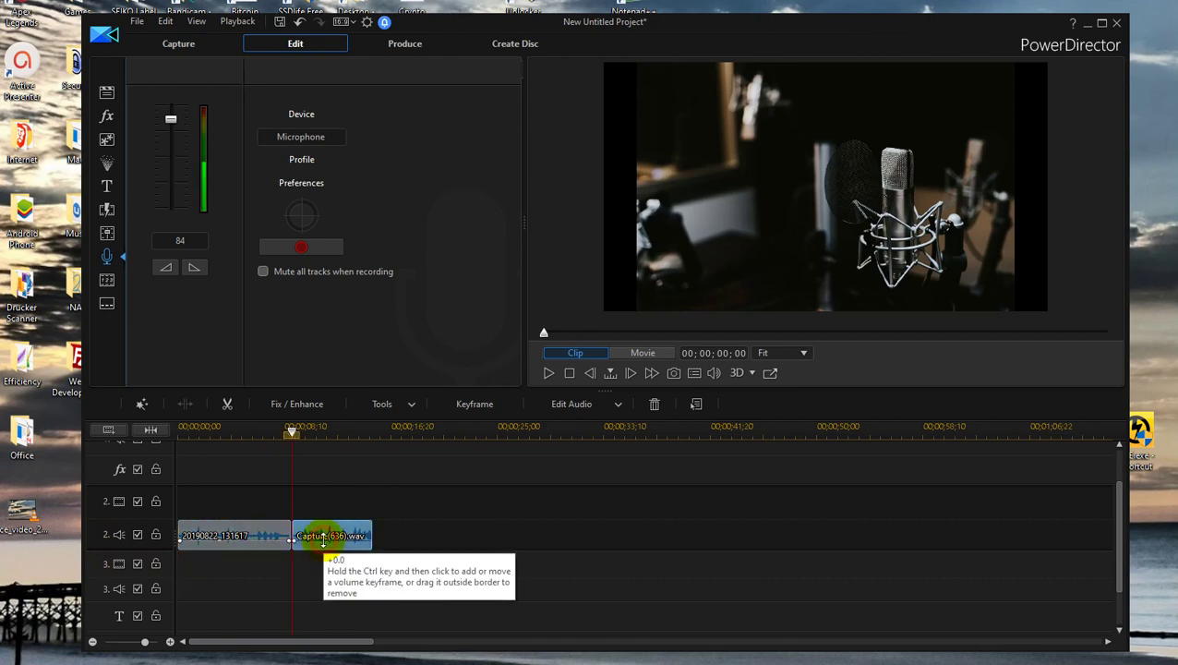
left_click(447, 540)
left_click(268, 538)
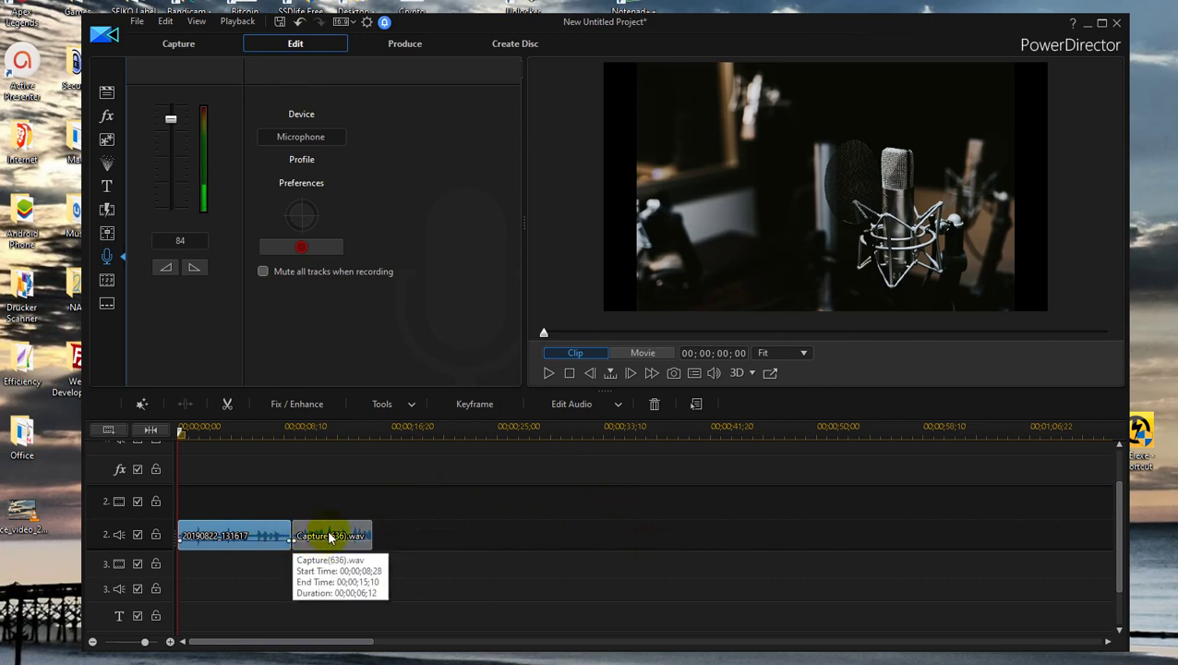
left_click(332, 536)
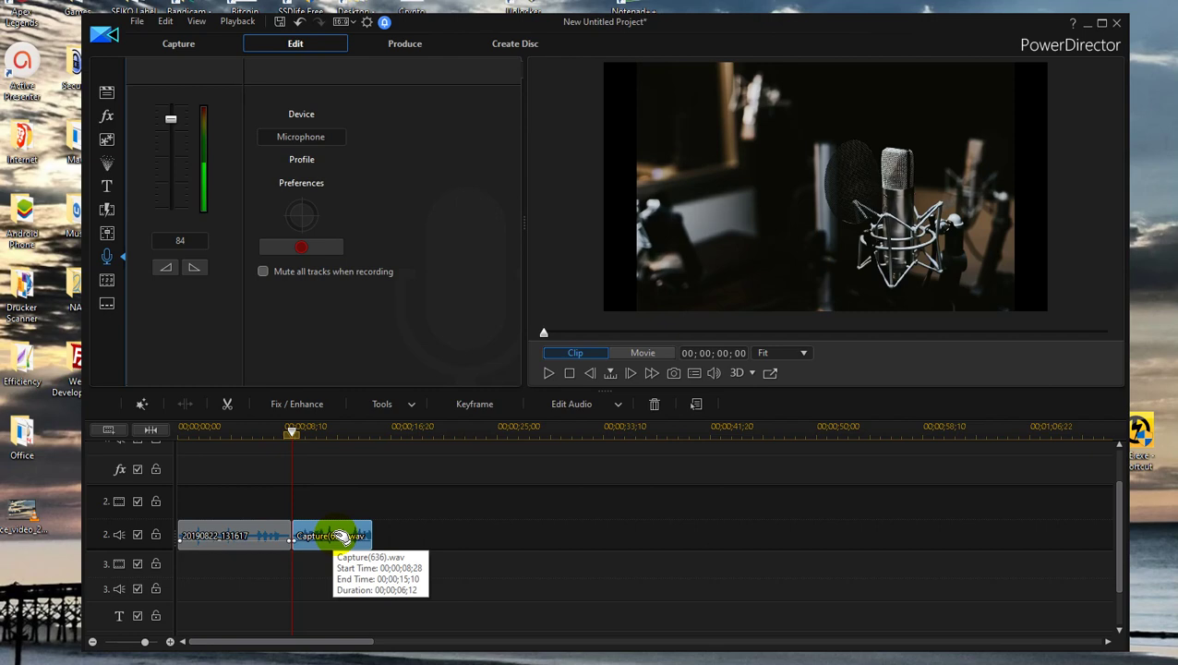
Send Capture(636).wav to CyberLink WaveEditor through Edit Audio > WaveEditor
right_click(338, 536)
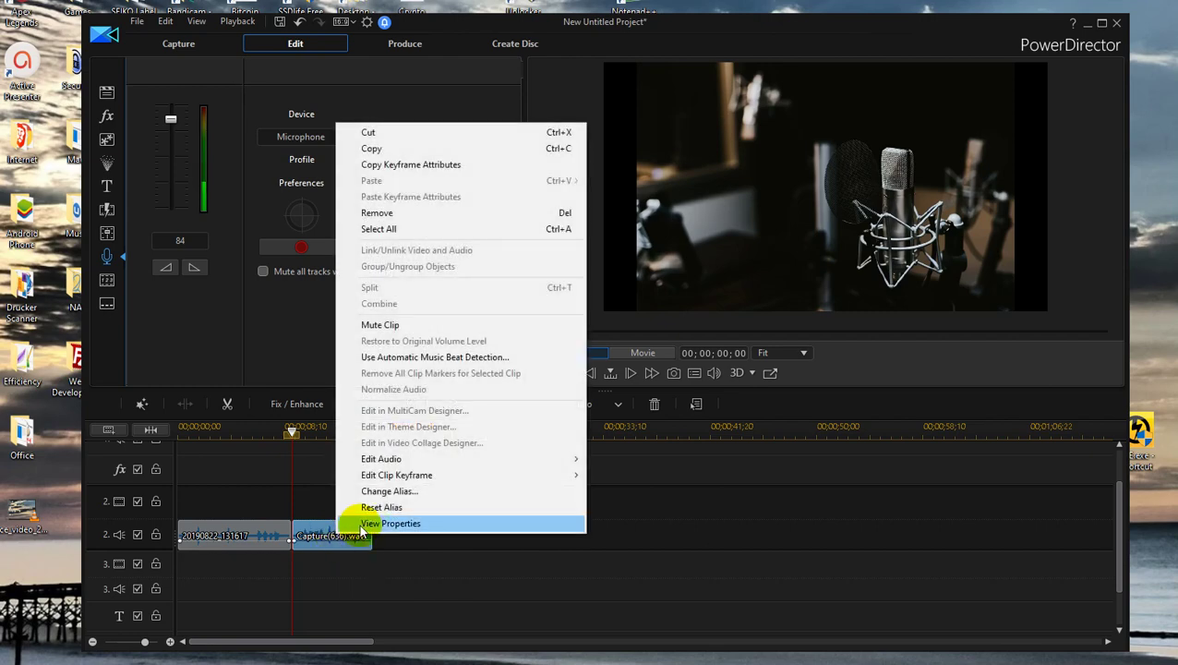
mouse_move(405, 462)
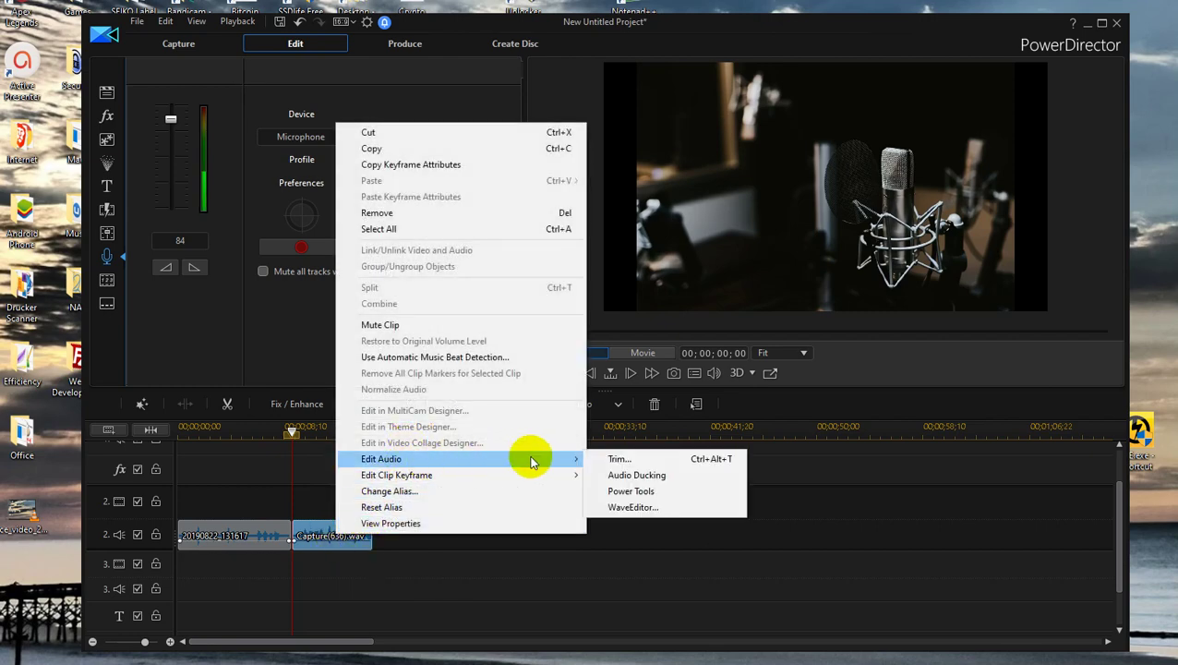
left_click(621, 510)
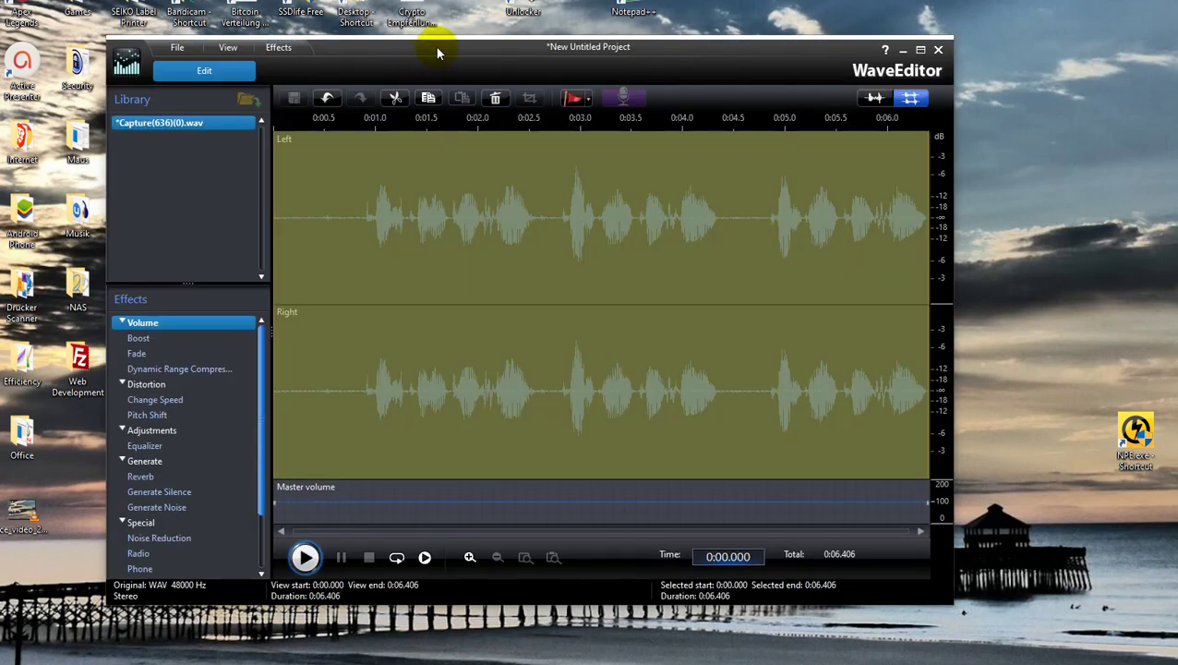
left_click_drag(438, 54, 422, 53)
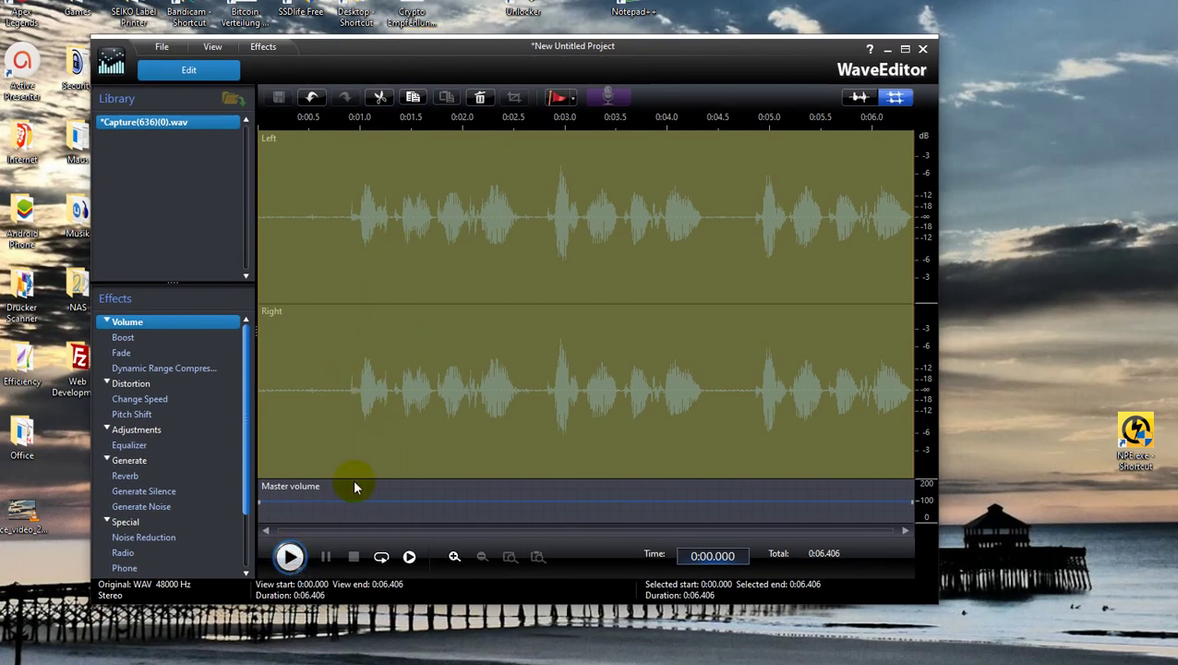
left_click(289, 557)
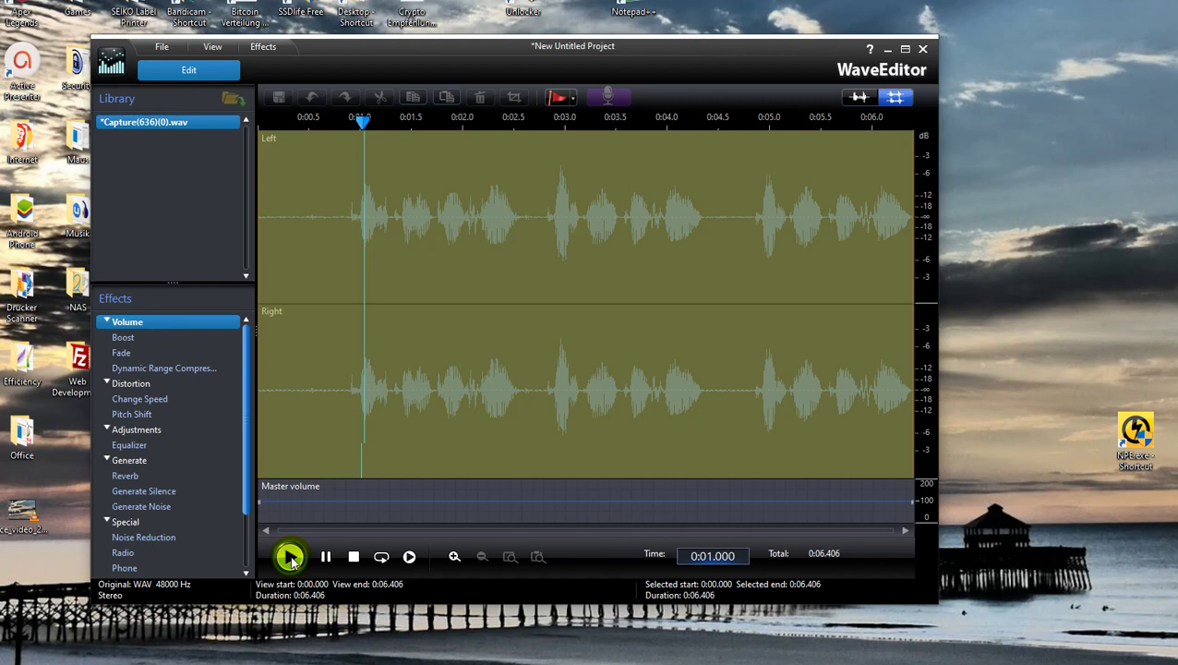
left_click(290, 557)
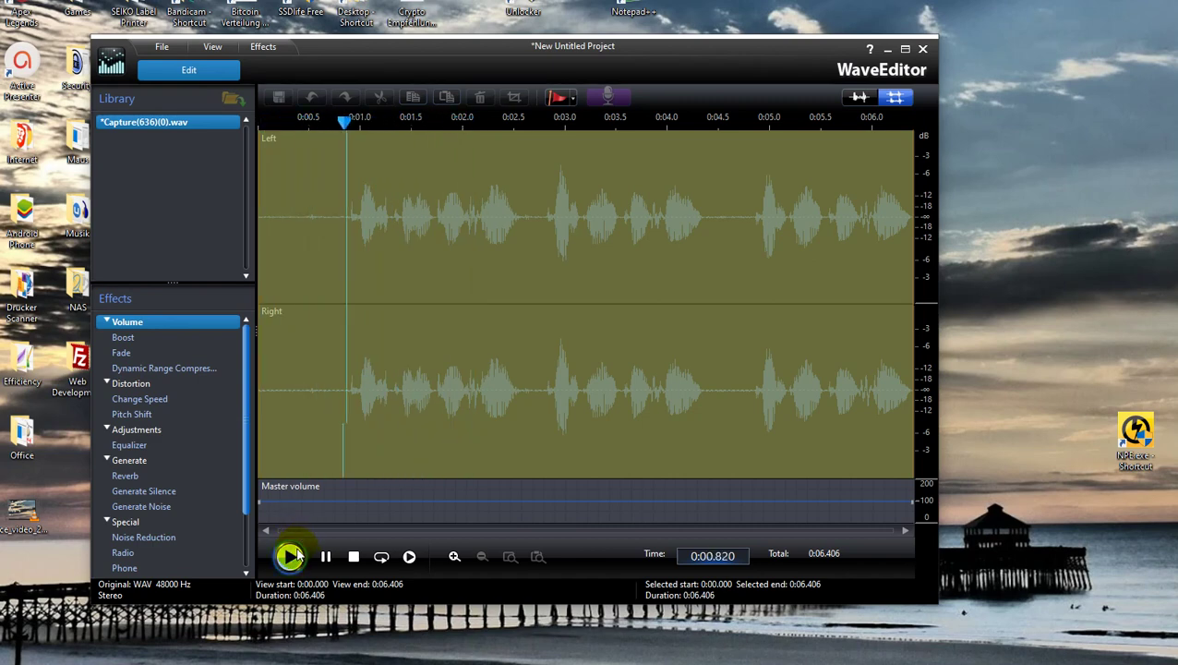
left_click(352, 557)
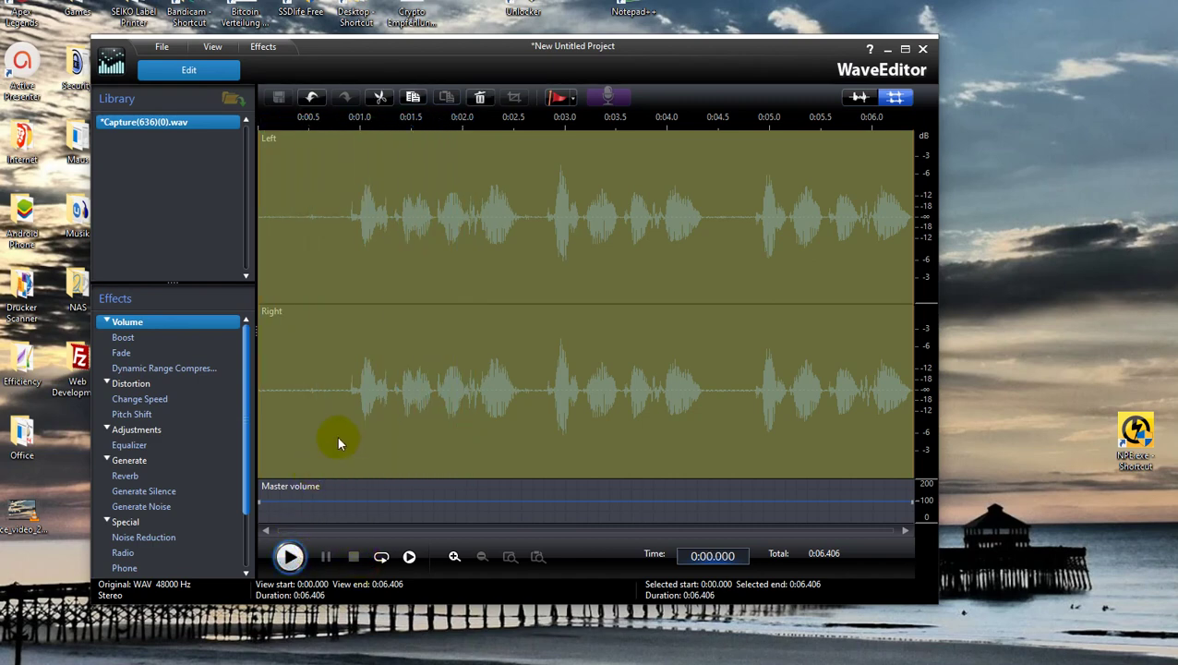
In the Equalizer, drop the <31 and 63 Hz bands to -20 dB
double_click(129, 448)
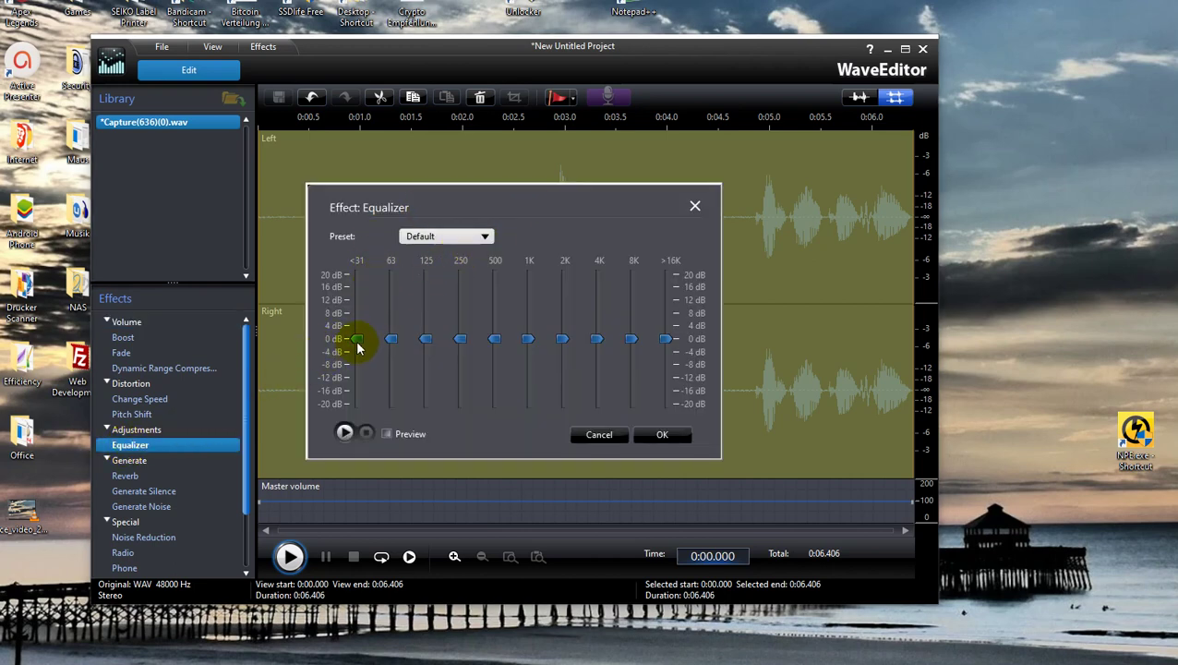
left_click_drag(358, 340, 356, 406)
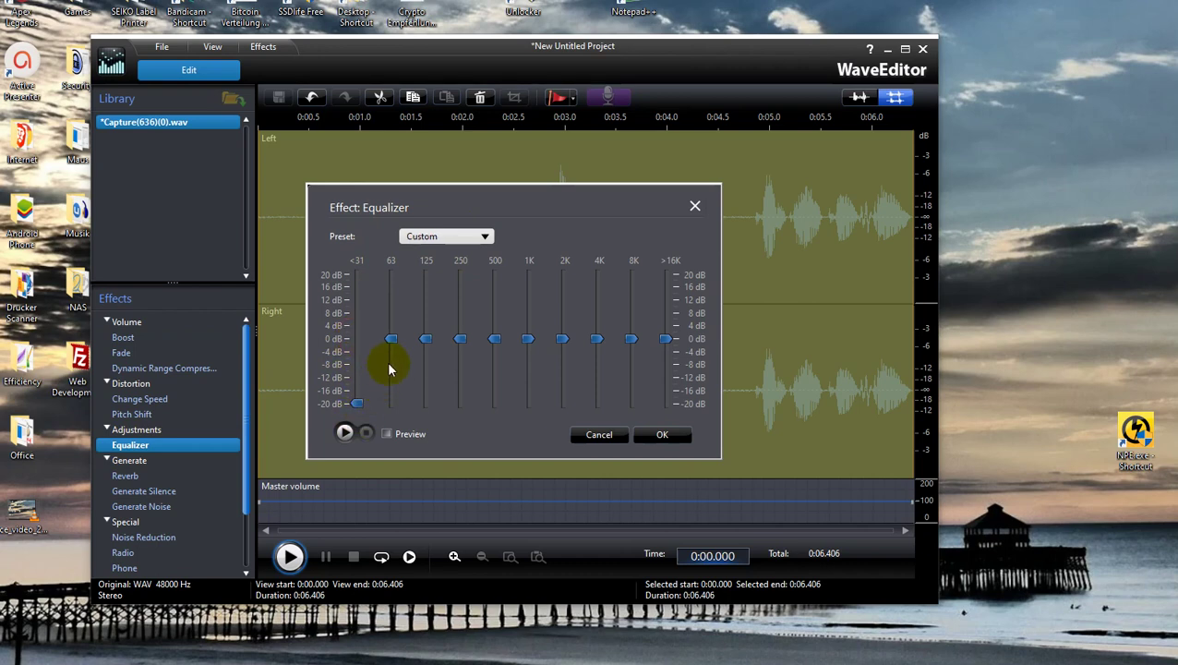
left_click_drag(395, 344, 390, 406)
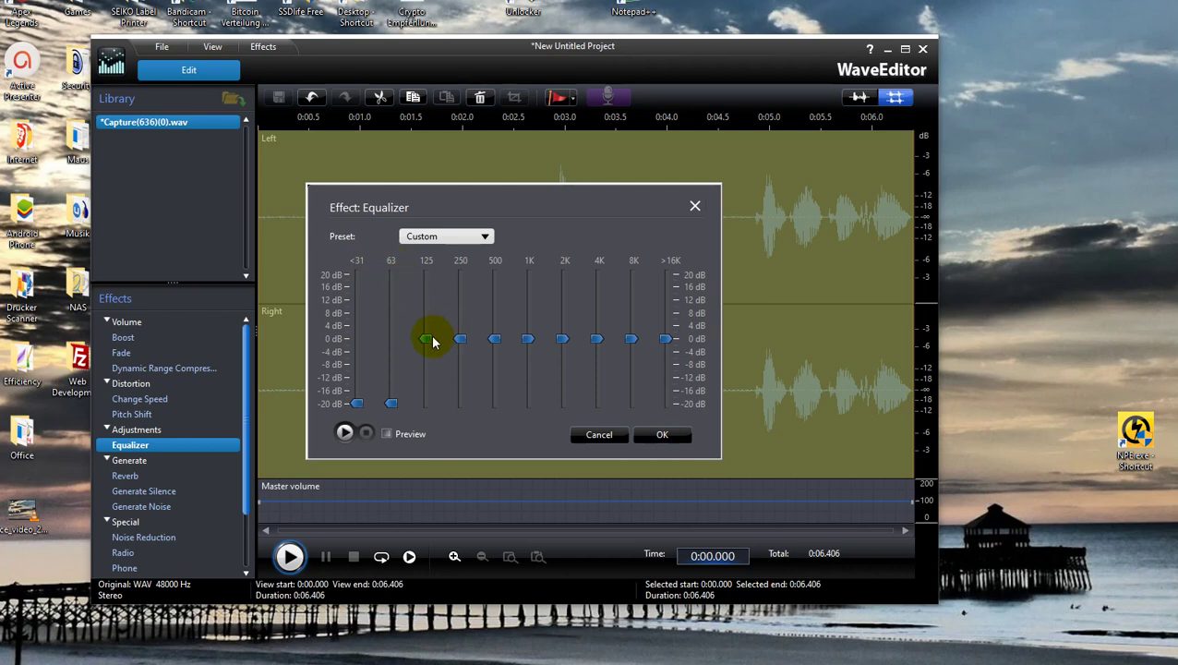
Slightly lower the 125 and 250 Hz bands, keep 63 Hz at -20 dB, and apply
left_click_drag(427, 340, 426, 355)
left_click_drag(391, 404, 391, 373)
left_click_drag(459, 338, 465, 350)
left_click(495, 342)
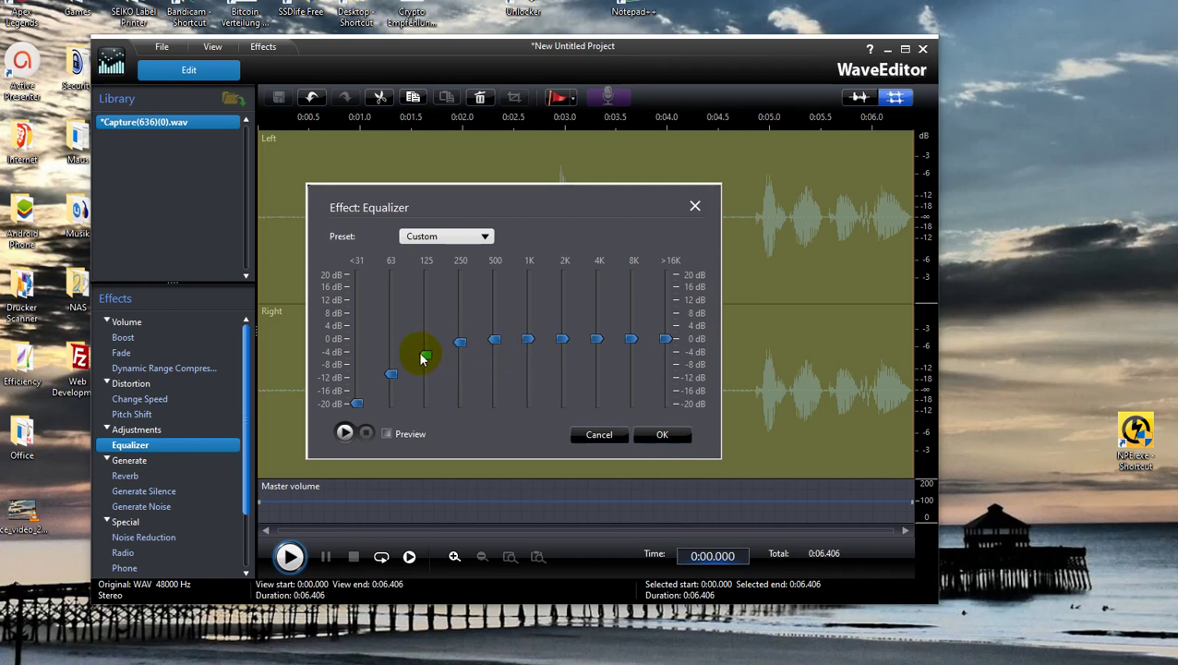
left_click_drag(421, 358, 425, 343)
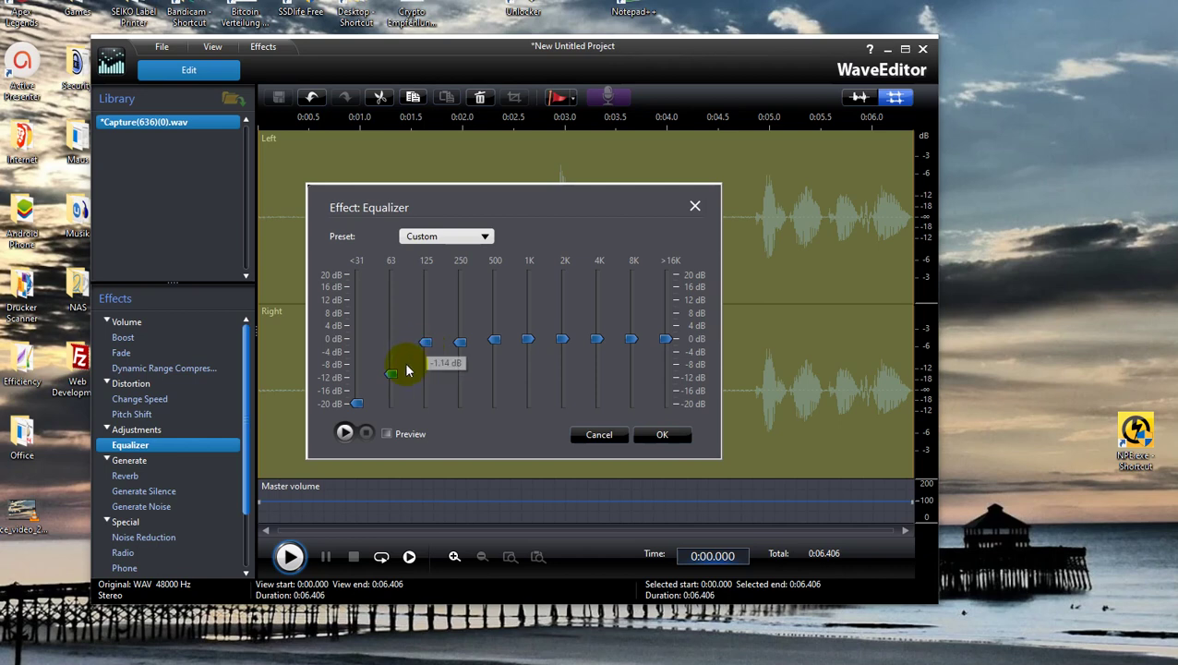
left_click(392, 374)
left_click_drag(392, 379, 381, 413)
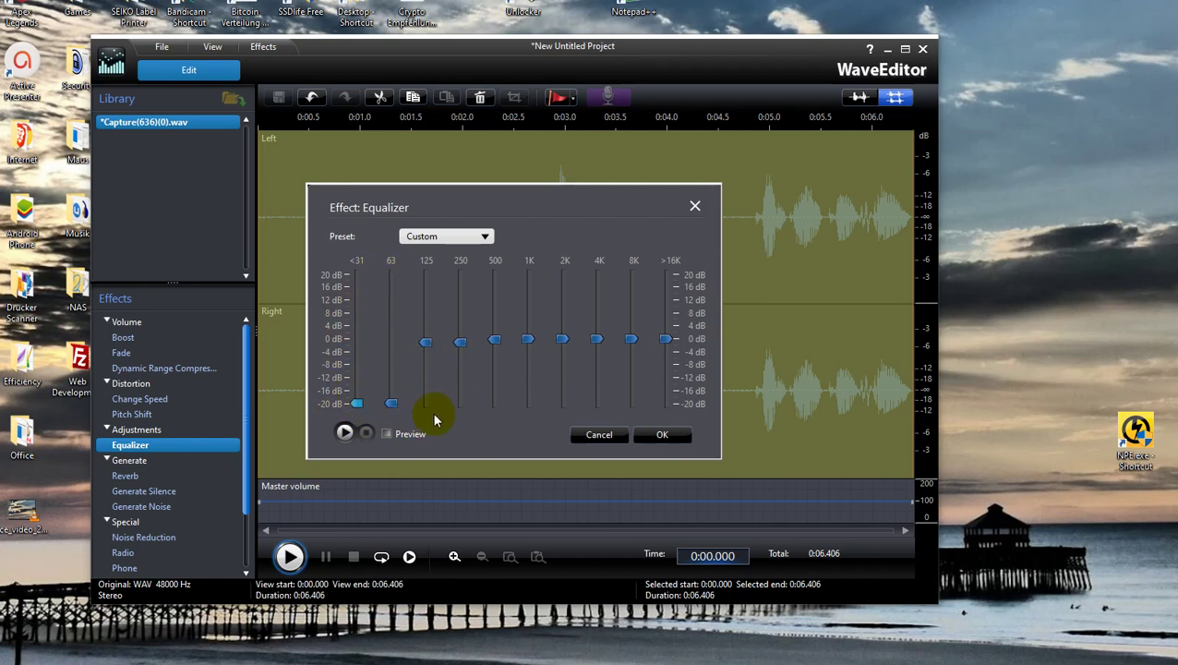
left_click(661, 436)
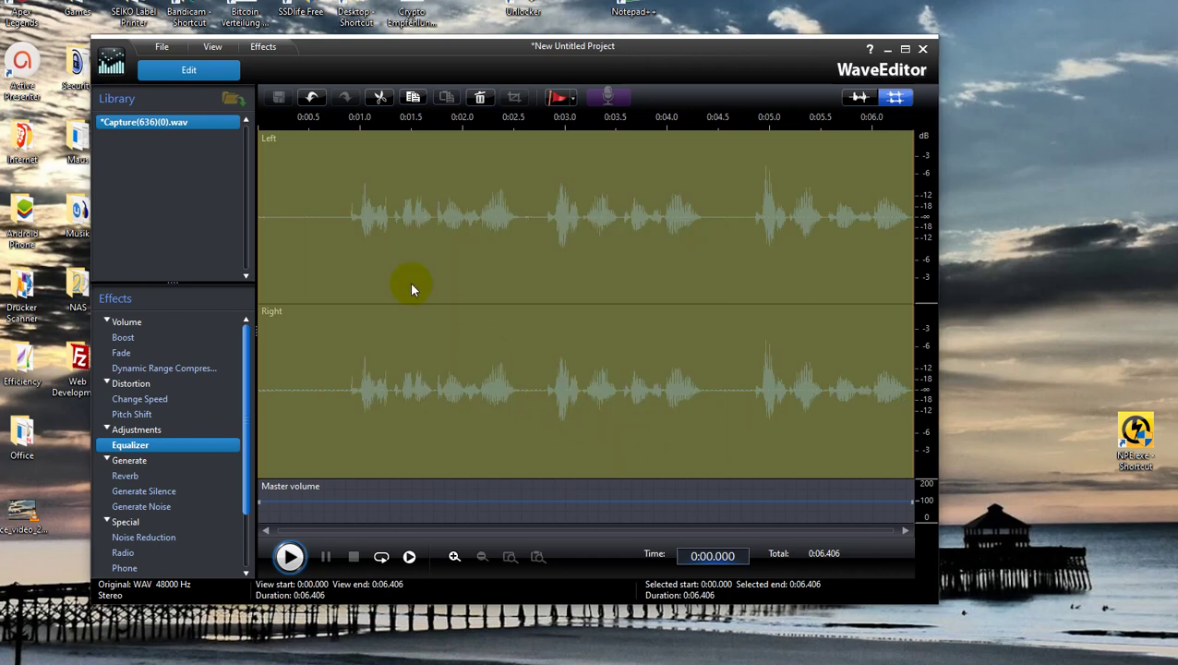
left_click(289, 557)
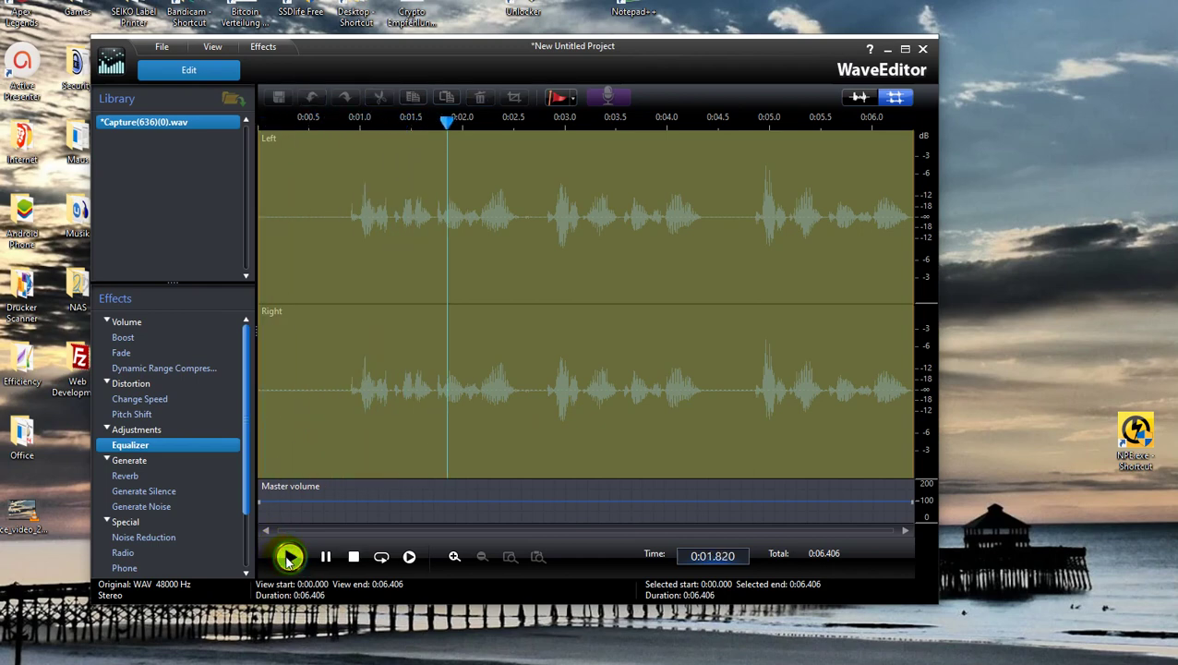
left_click(289, 557)
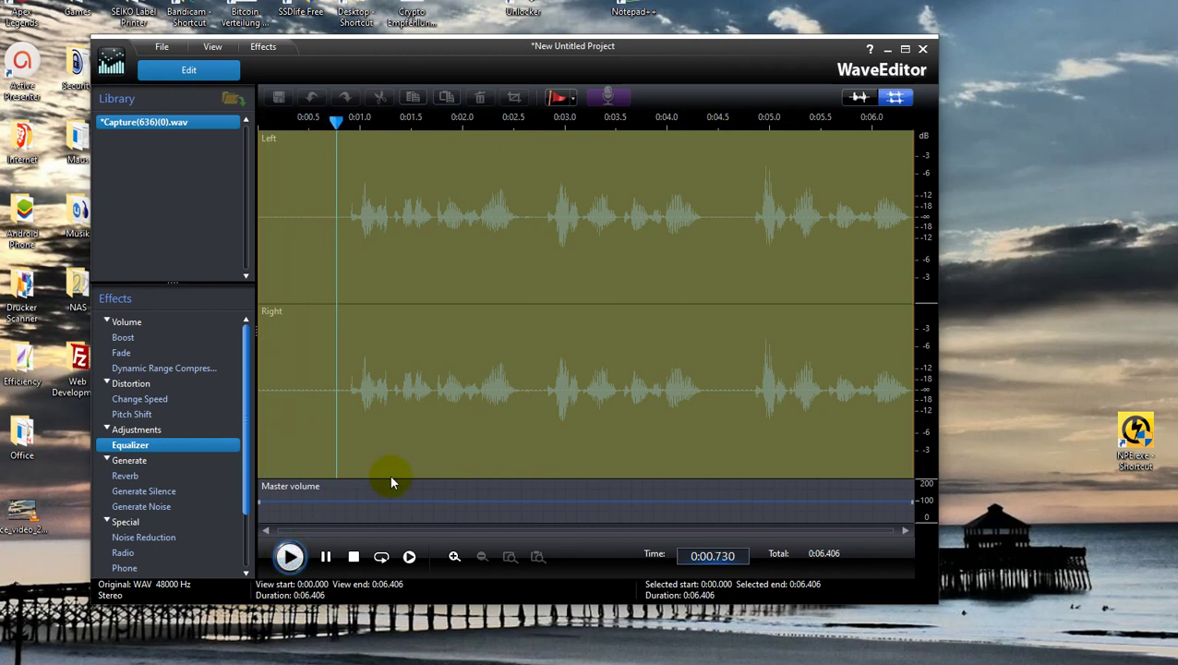
left_click(353, 557)
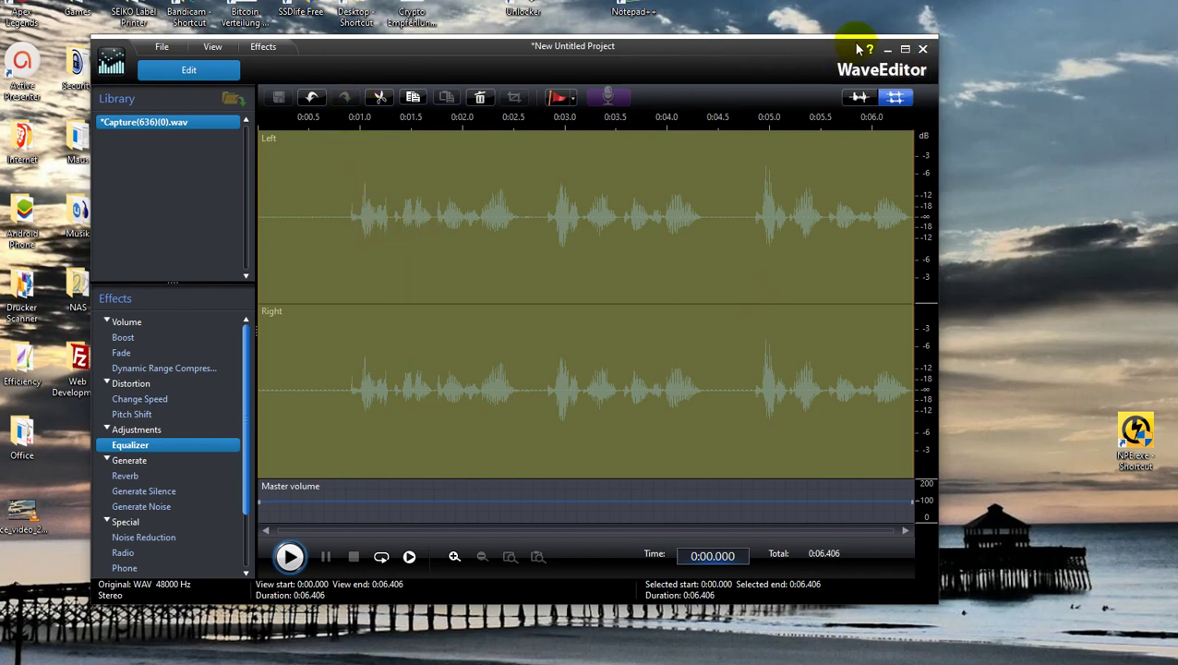
Close WaveEditor and save the equalized Capture(636)(0).wav back to the PowerDirector timeline
left_click(923, 50)
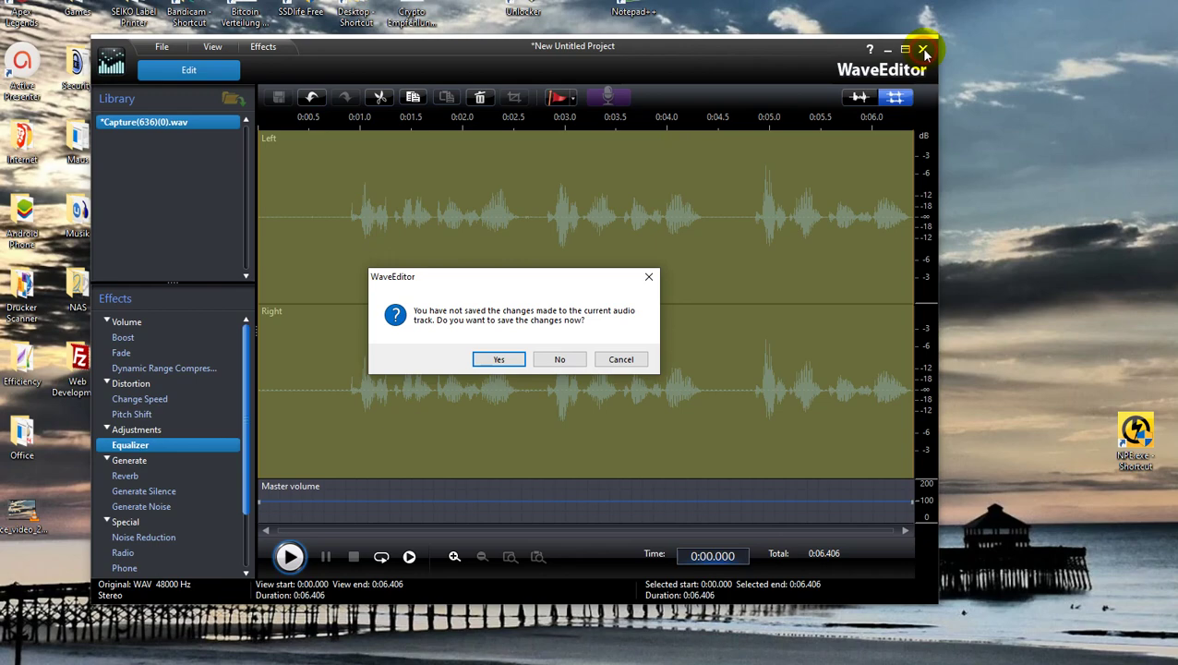
left_click(492, 362)
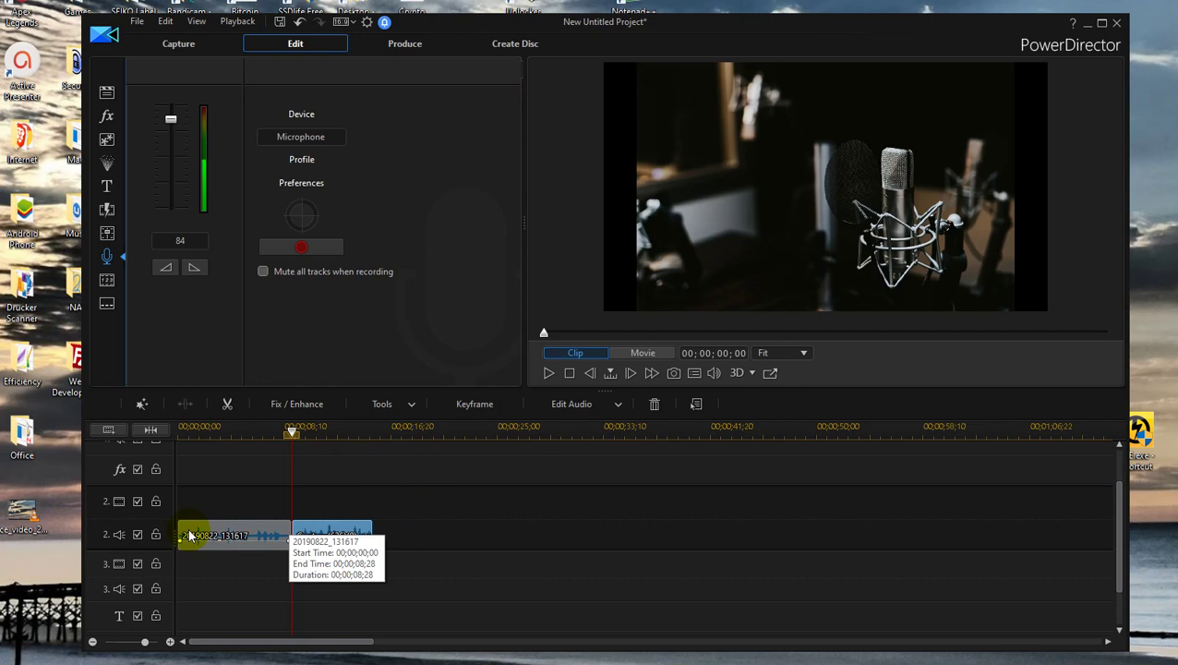
left_click(263, 432)
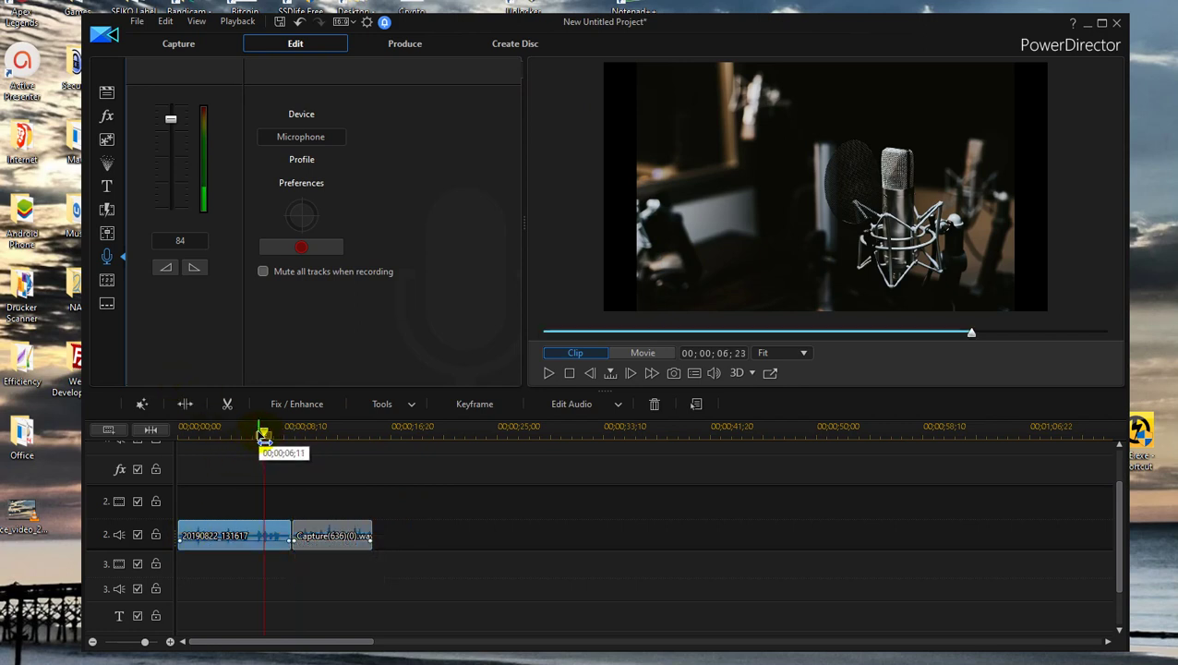
left_click(255, 428)
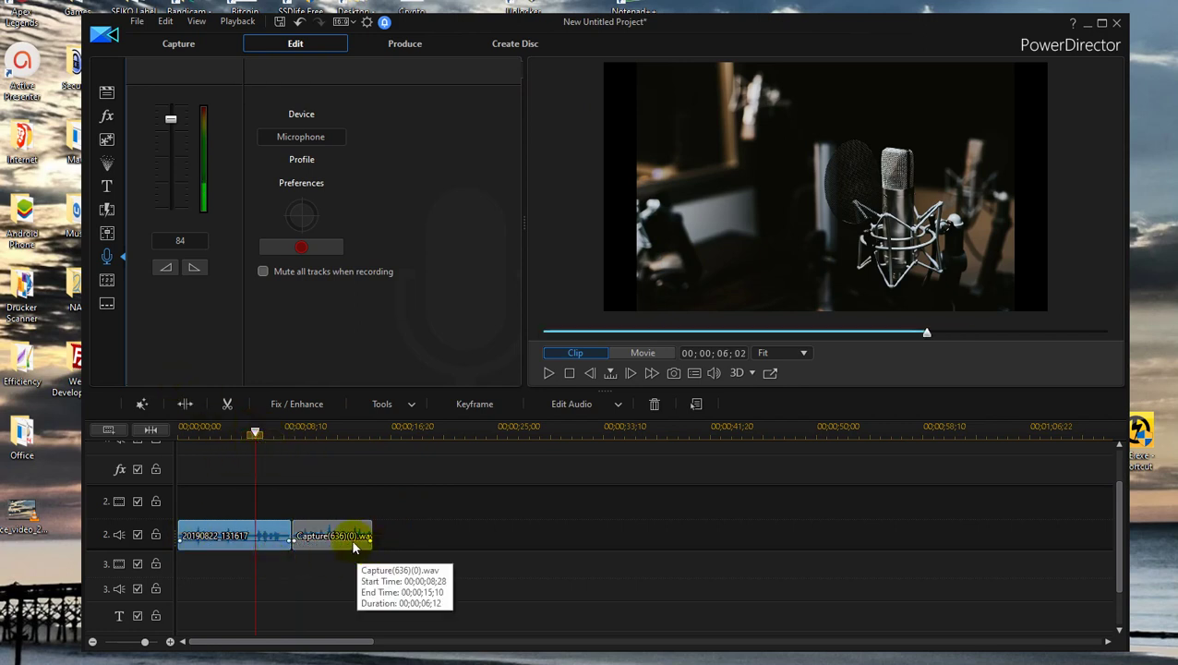
left_click(549, 373)
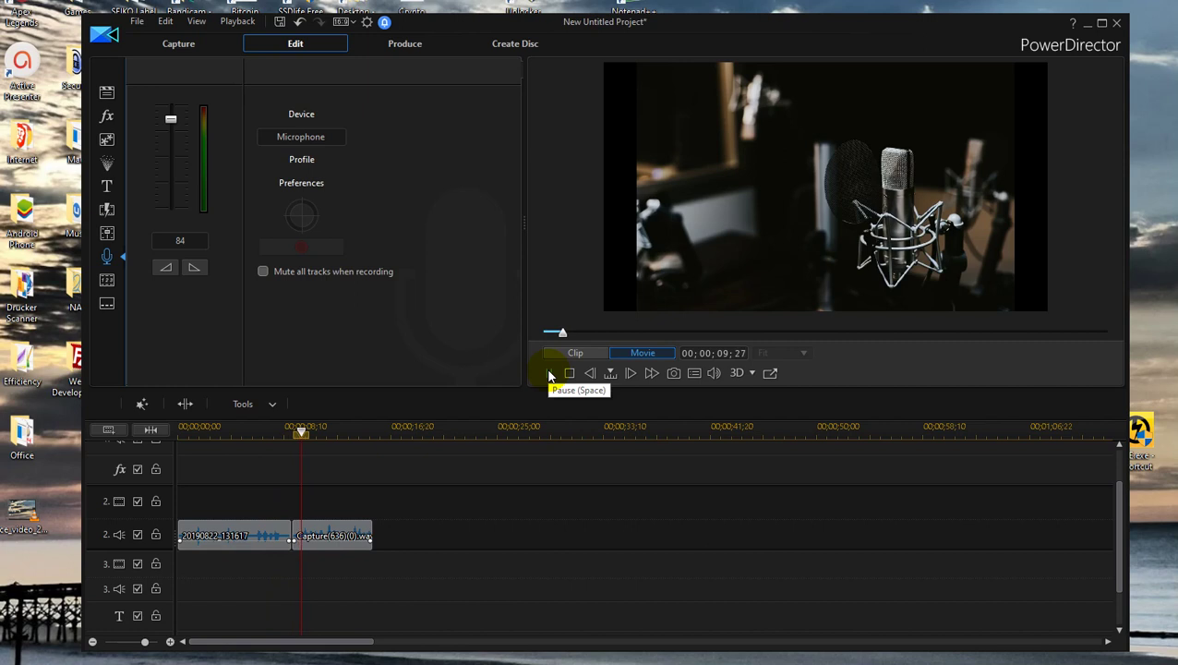
left_click(548, 373)
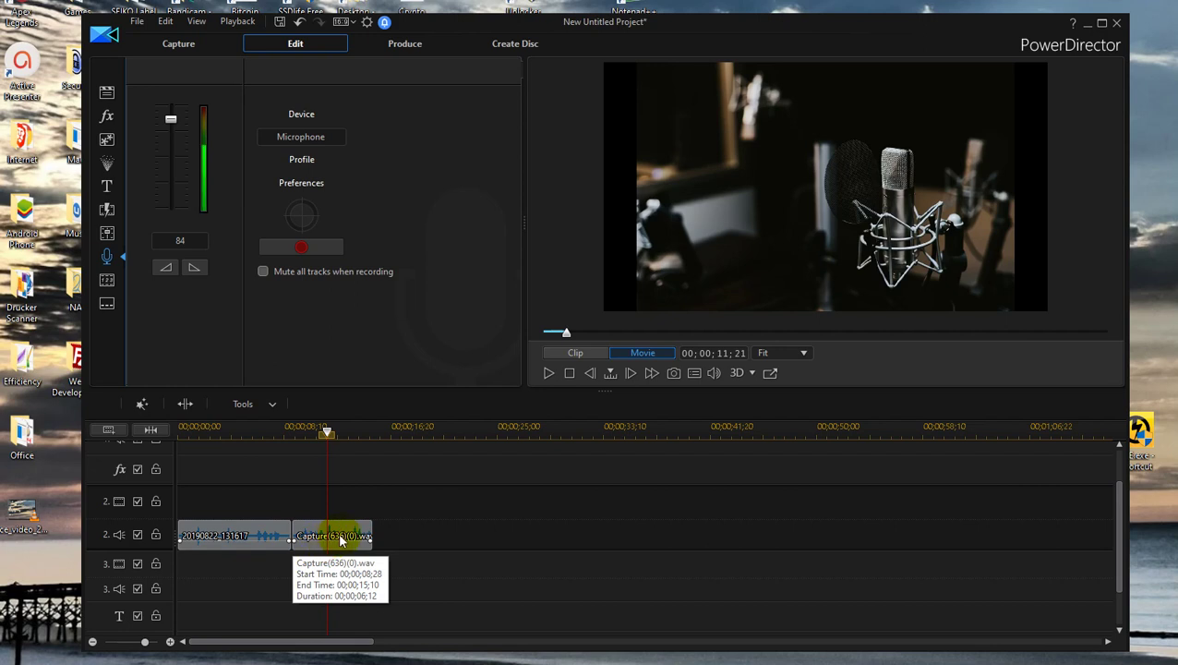
left_click(250, 432)
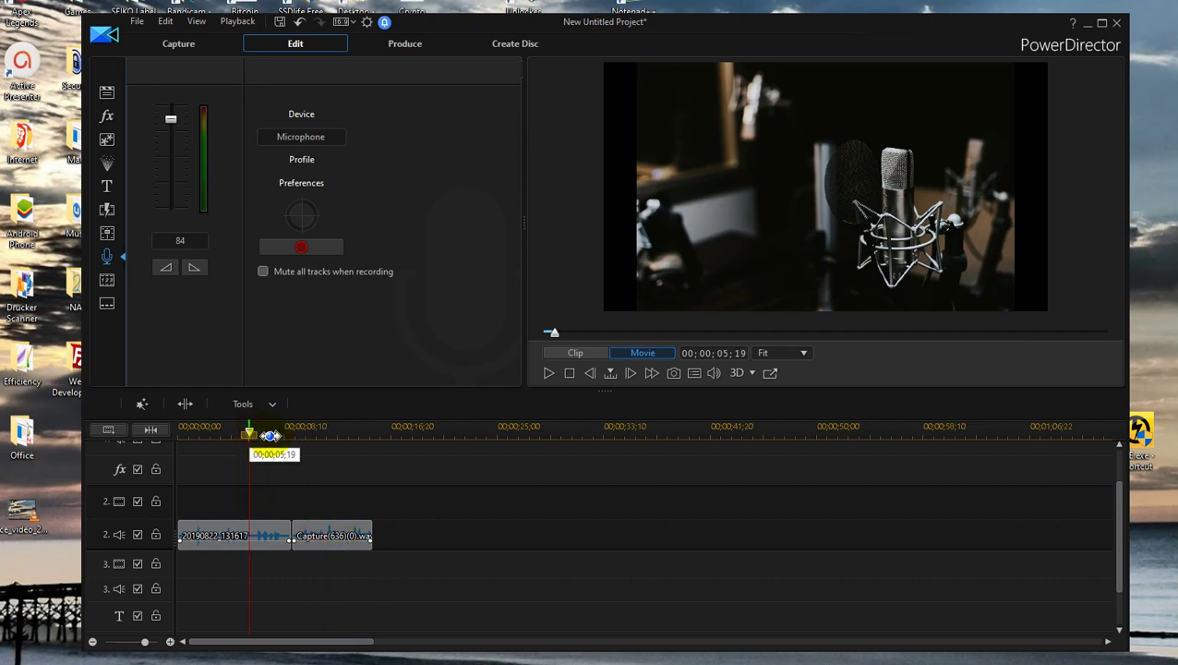
left_click(547, 374)
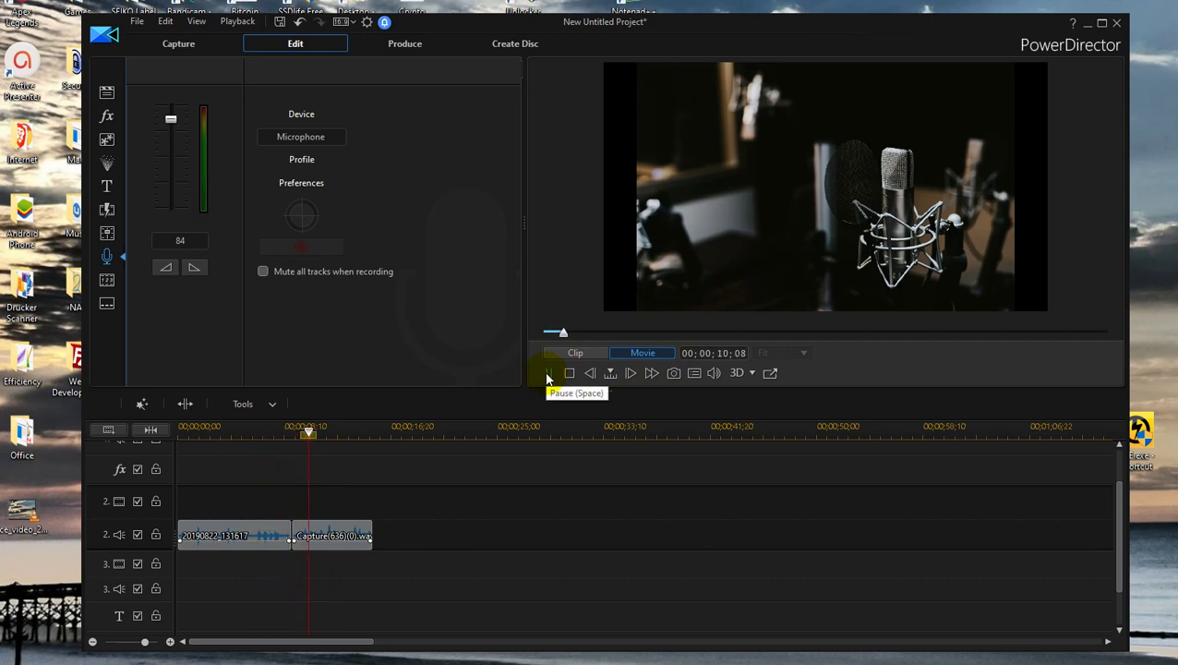
left_click(548, 374)
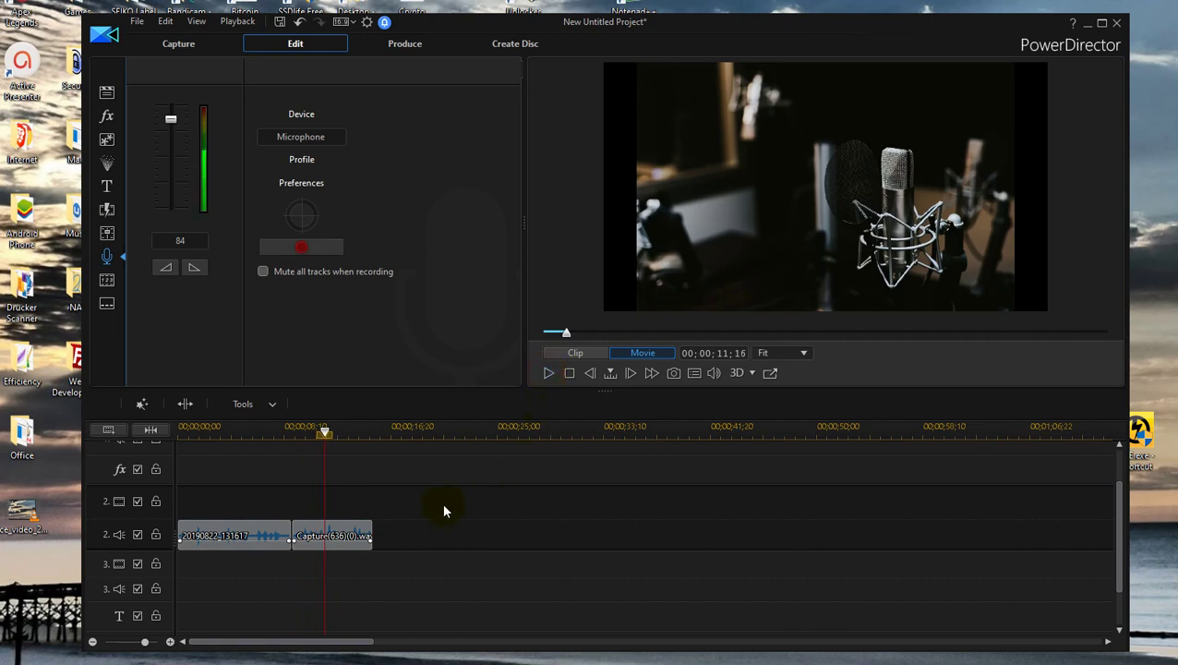
left_click(299, 536)
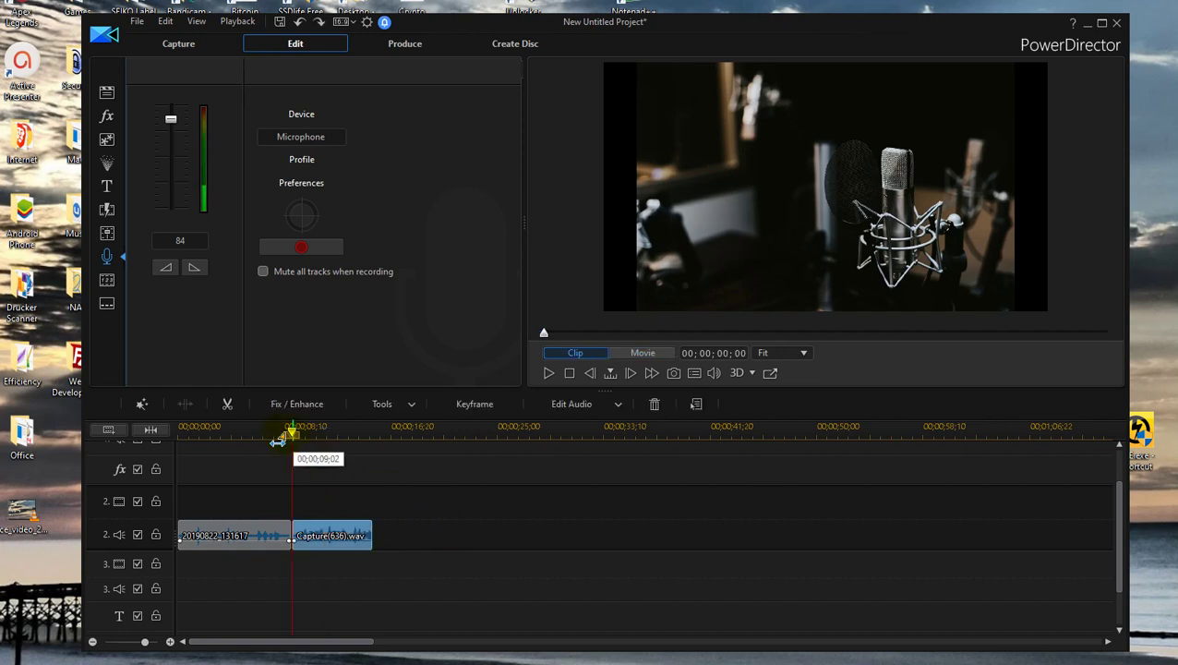
left_click_drag(292, 431, 249, 431)
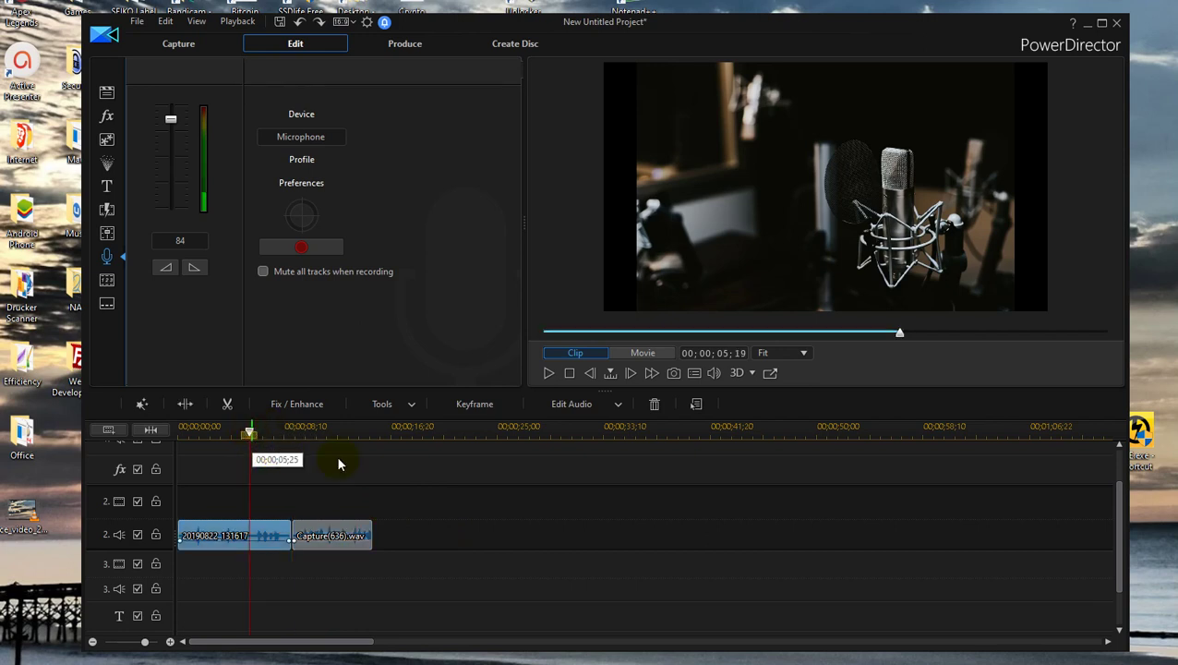
left_click(548, 374)
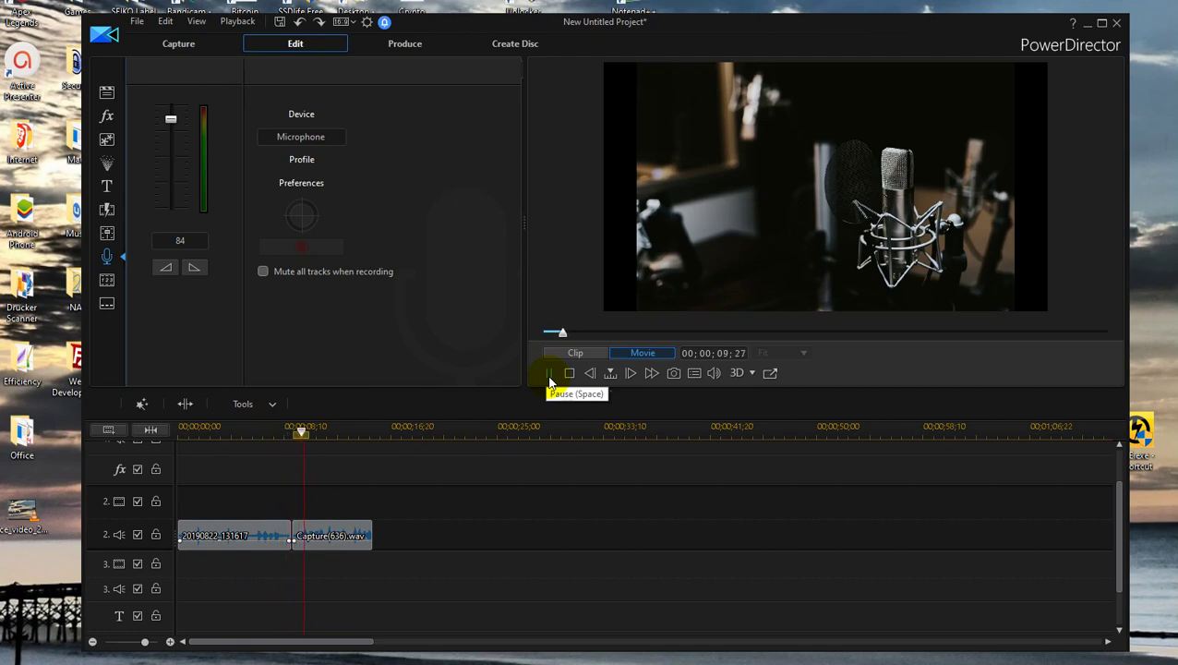
left_click(549, 374)
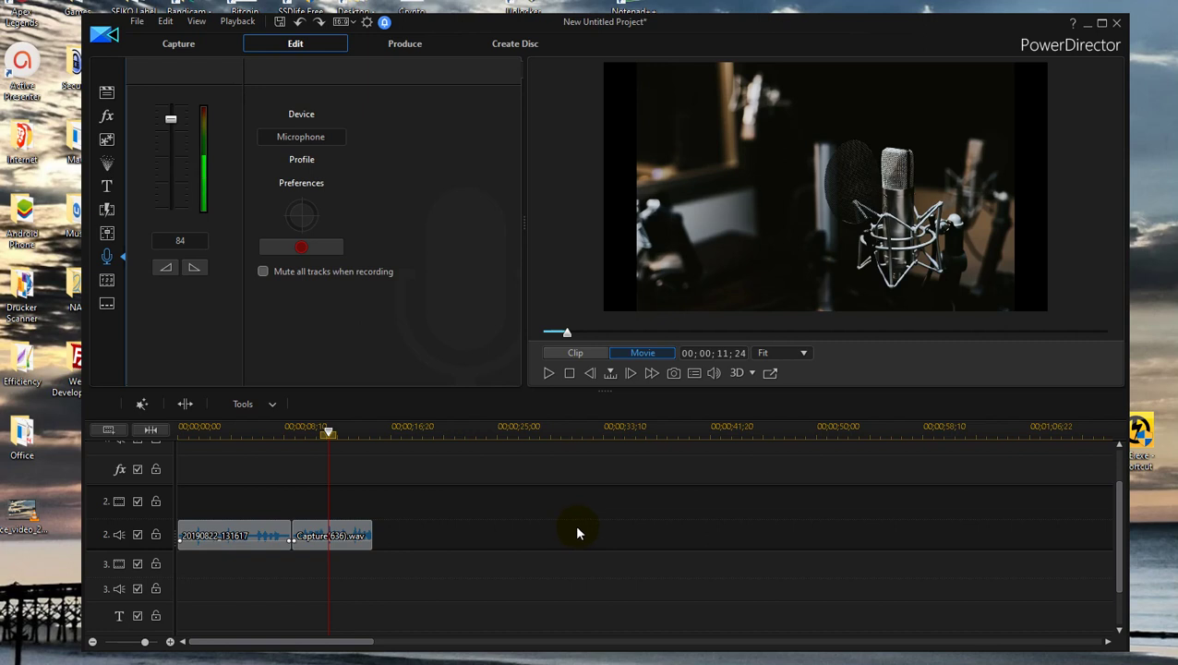
left_click(323, 538)
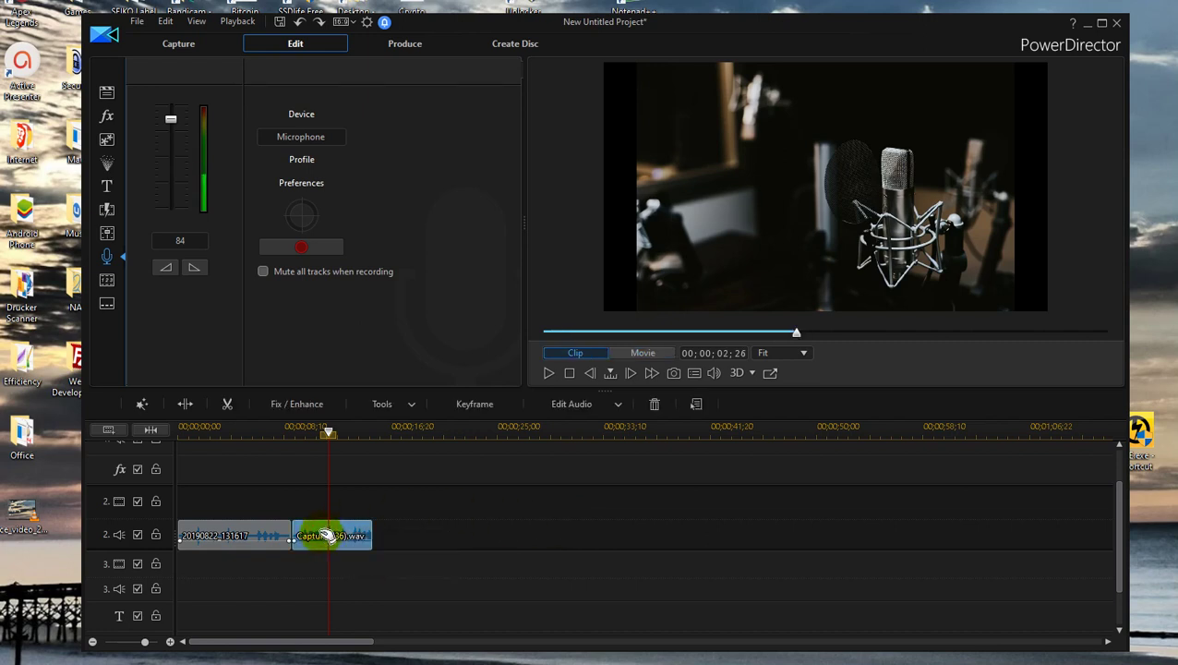
right_click(314, 536)
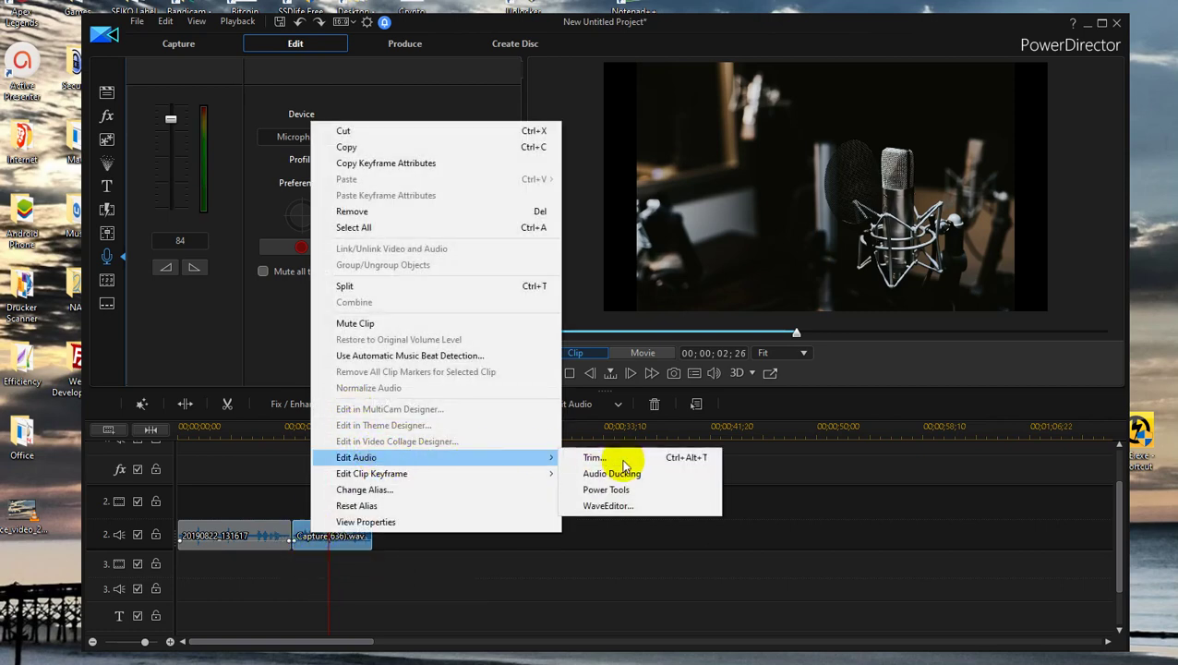
left_click(877, 528)
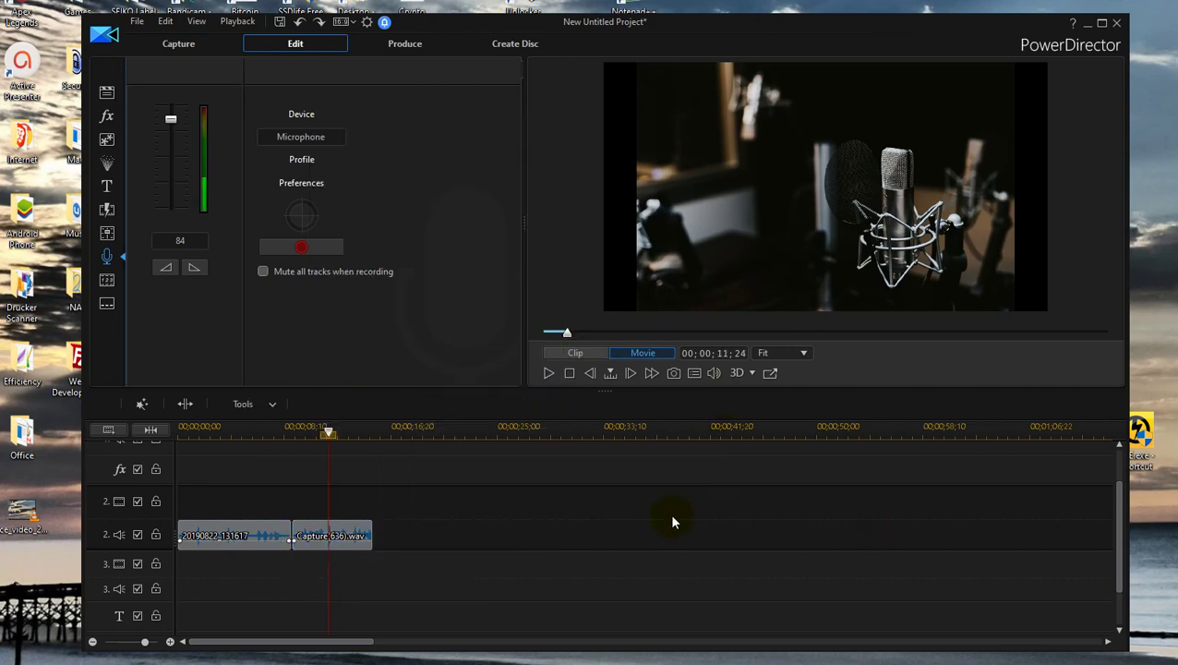